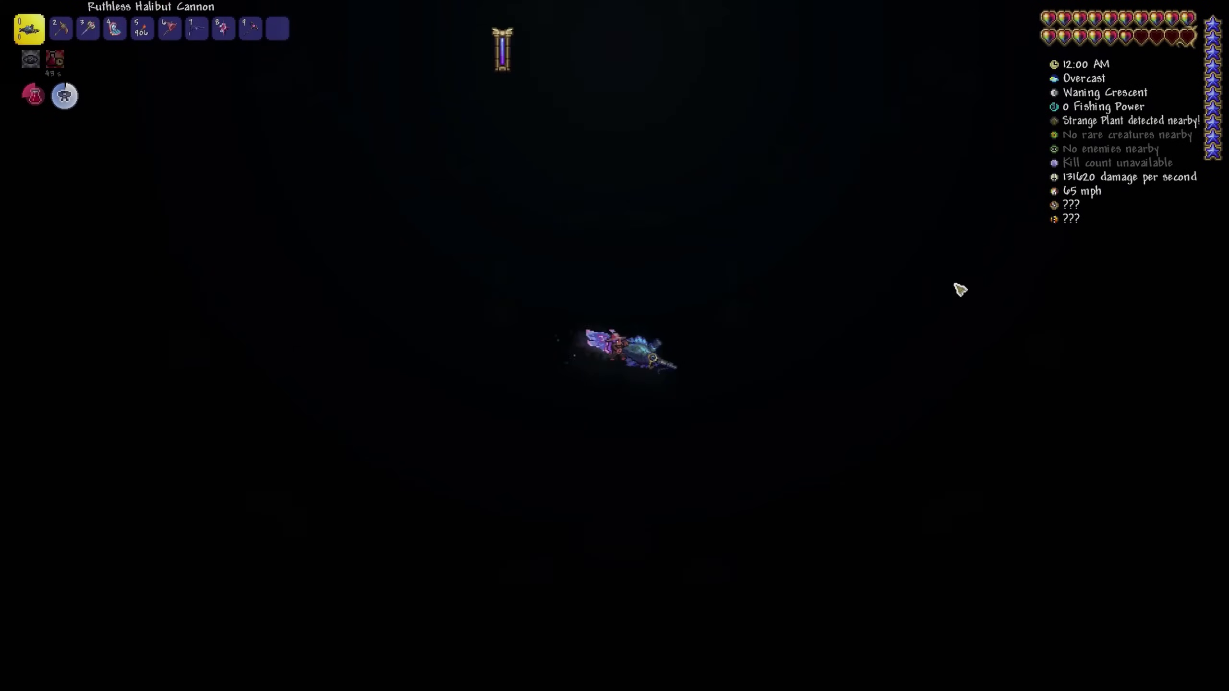
key(a)
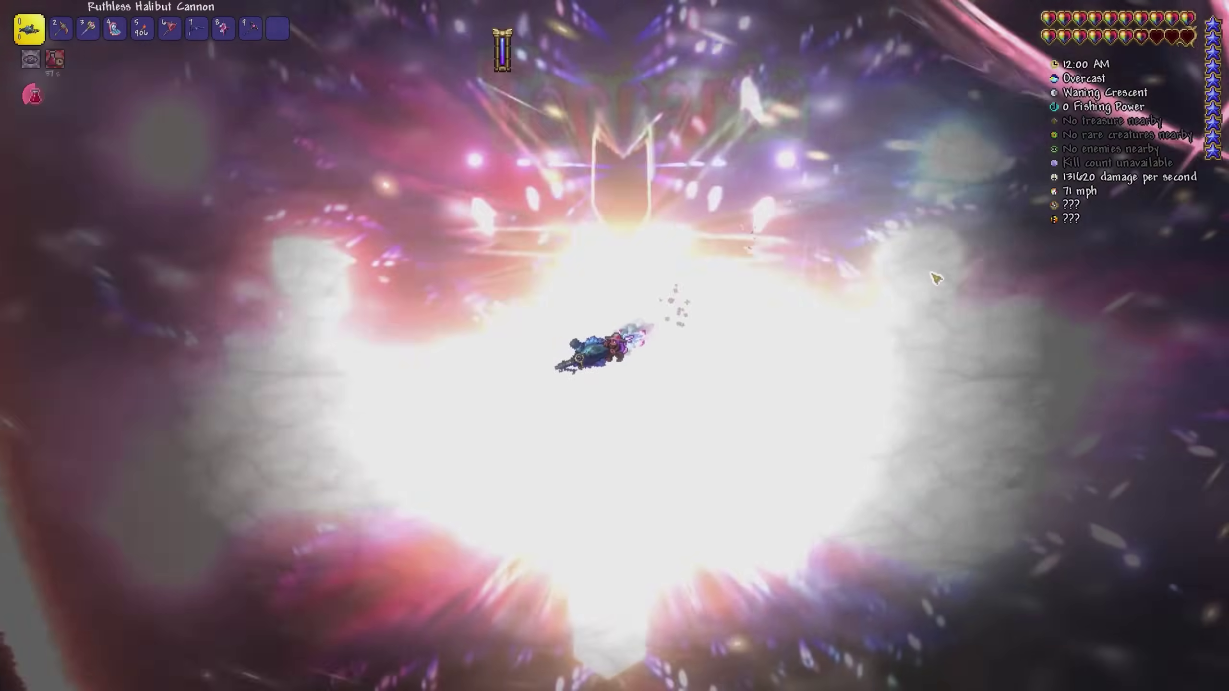
key(d)
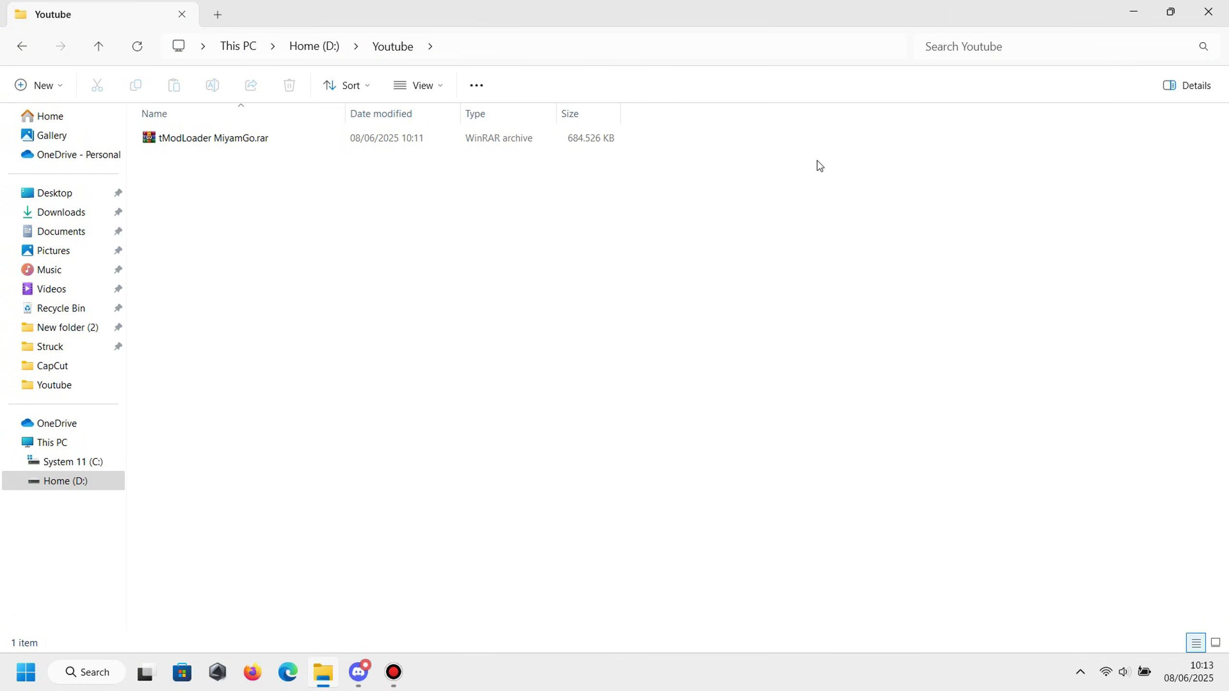
click(1108, 672)
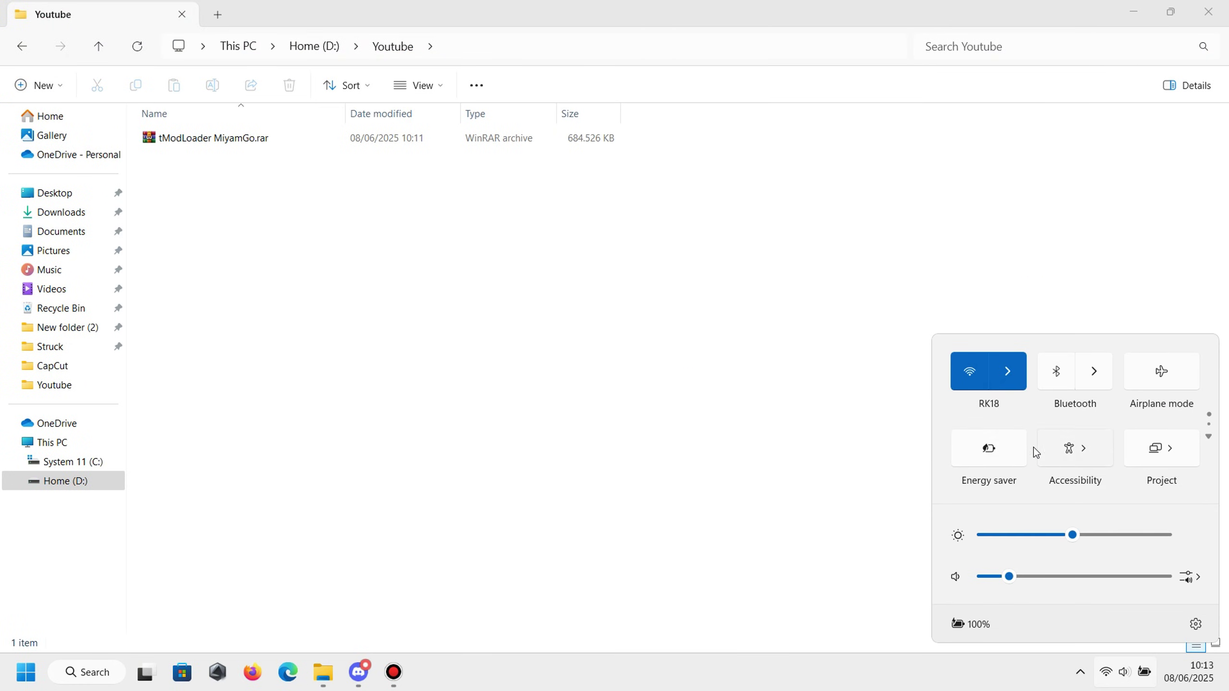
click(726, 289)
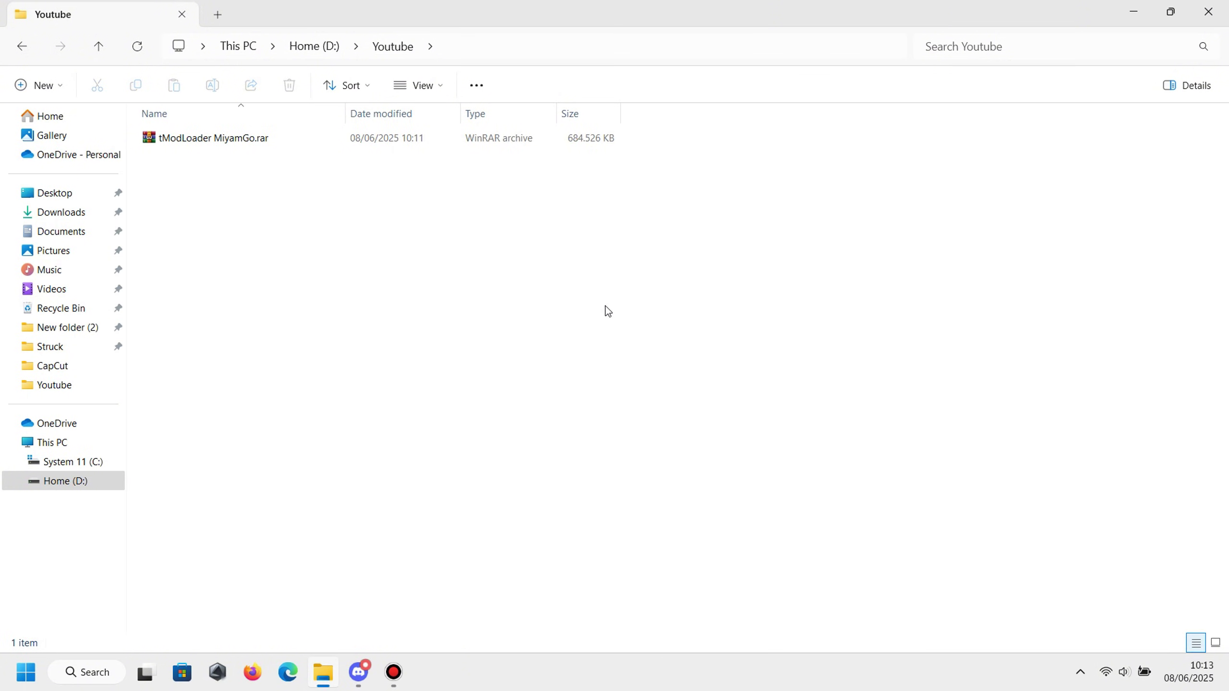
Step: Search Windows for "securi" and open the Virus & threat protection page of Windows Security
click(72, 681)
text(seuc)
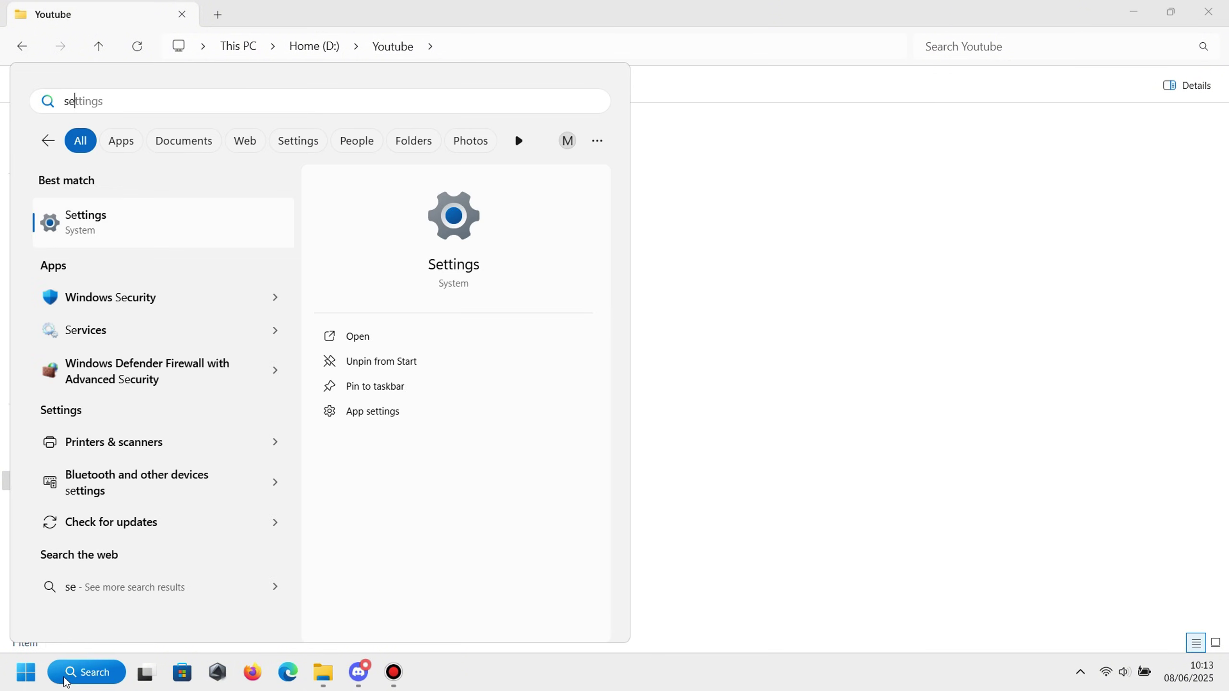
key(BackSpace)
key(BackSpace)
text(curi)
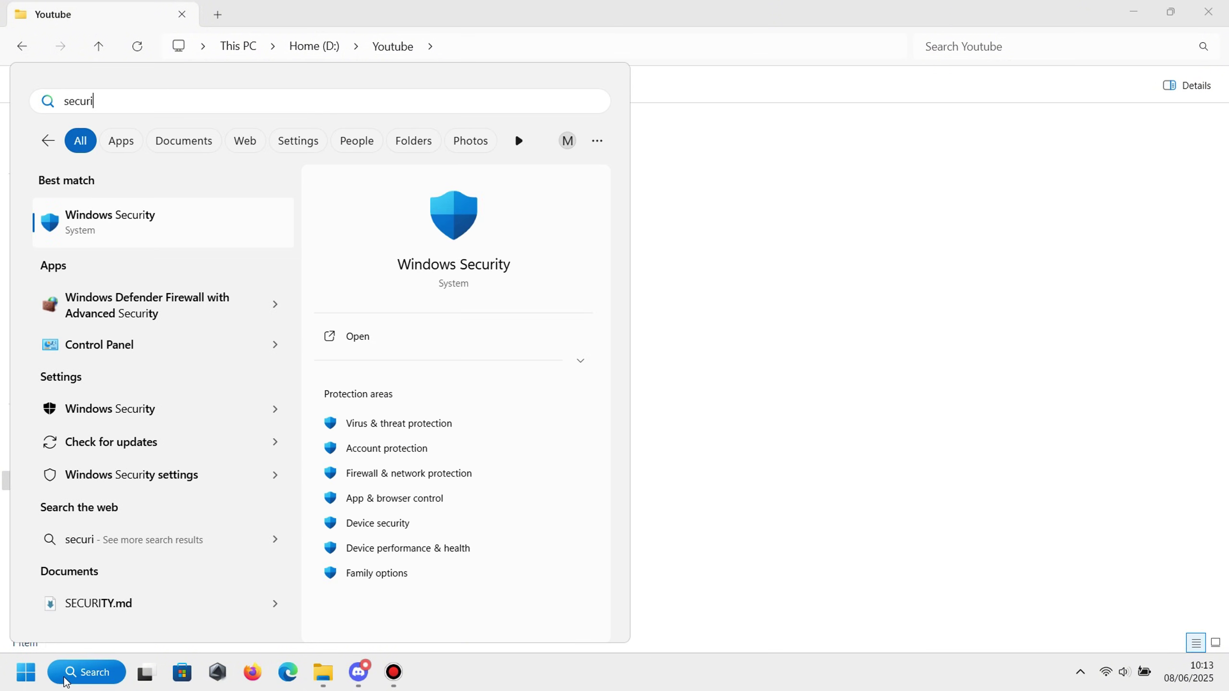
click(77, 237)
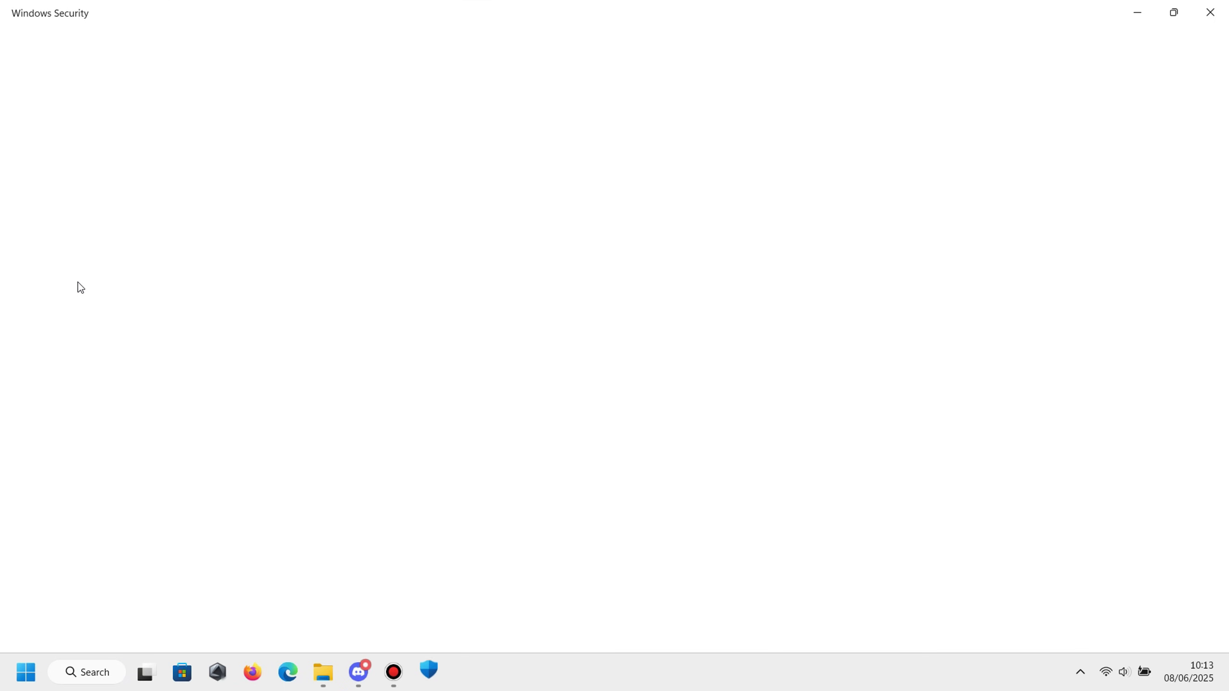
click(389, 273)
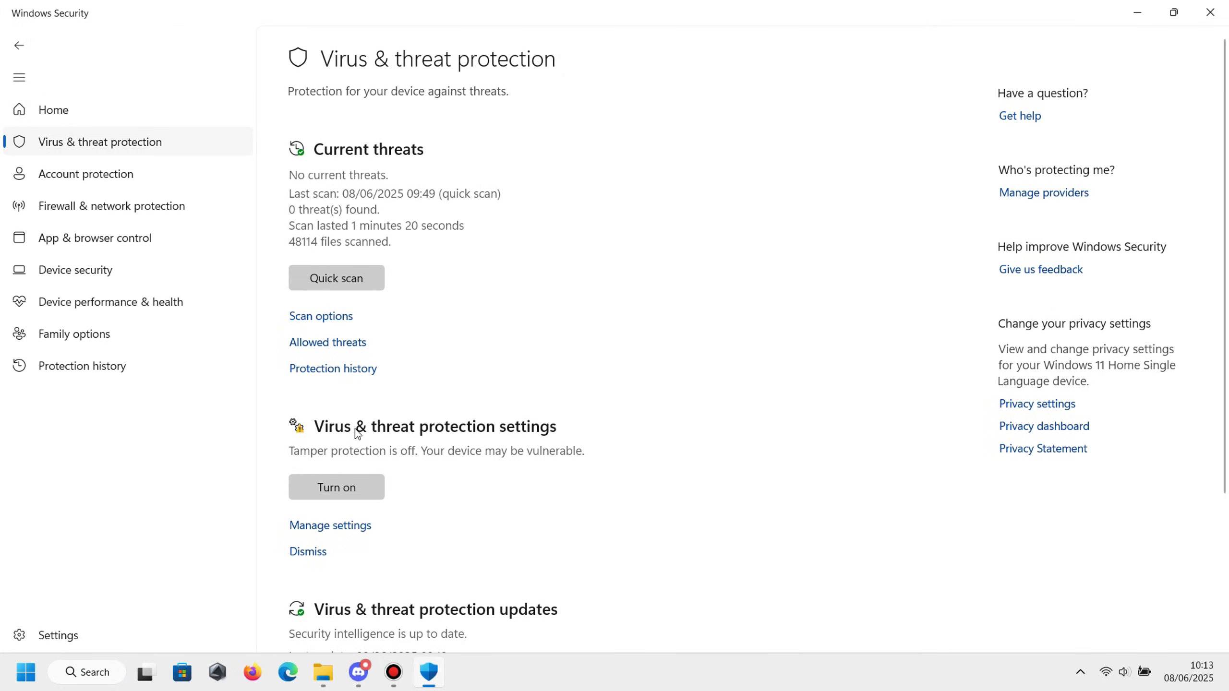
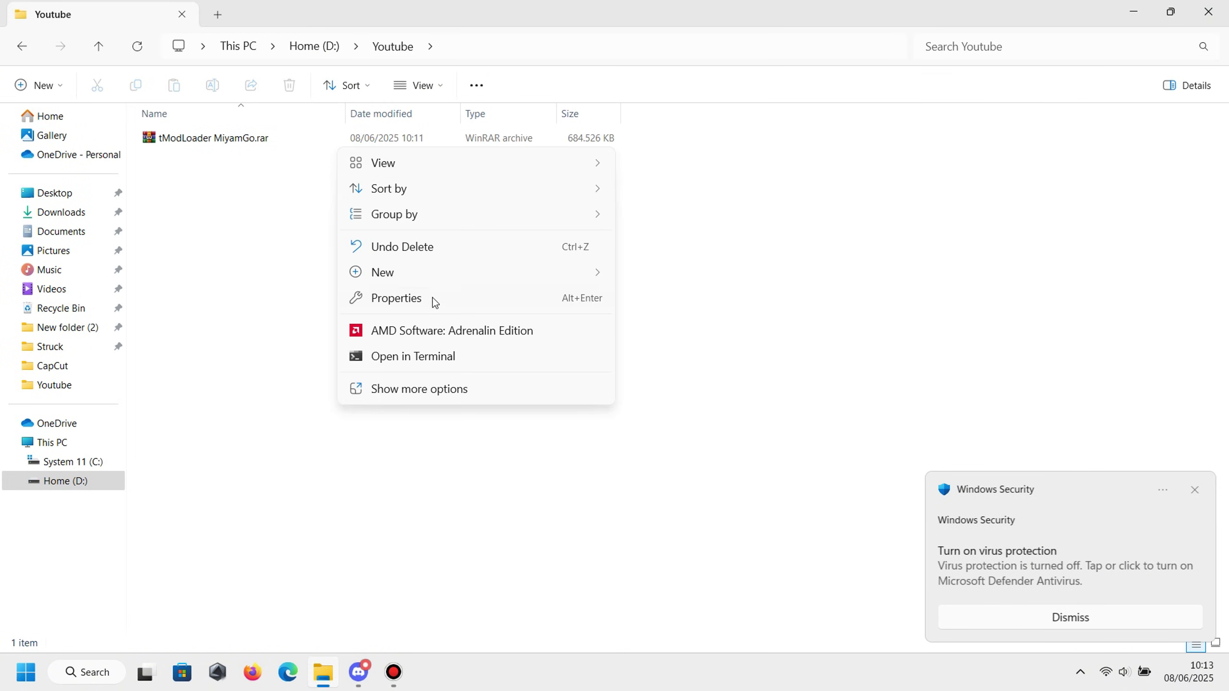
Step: Extract tModLoader MiyamGo.rar with WinRAR into a folder of the same name and open that folder
click(258, 157)
right_click(249, 141)
mouse_move(335, 469)
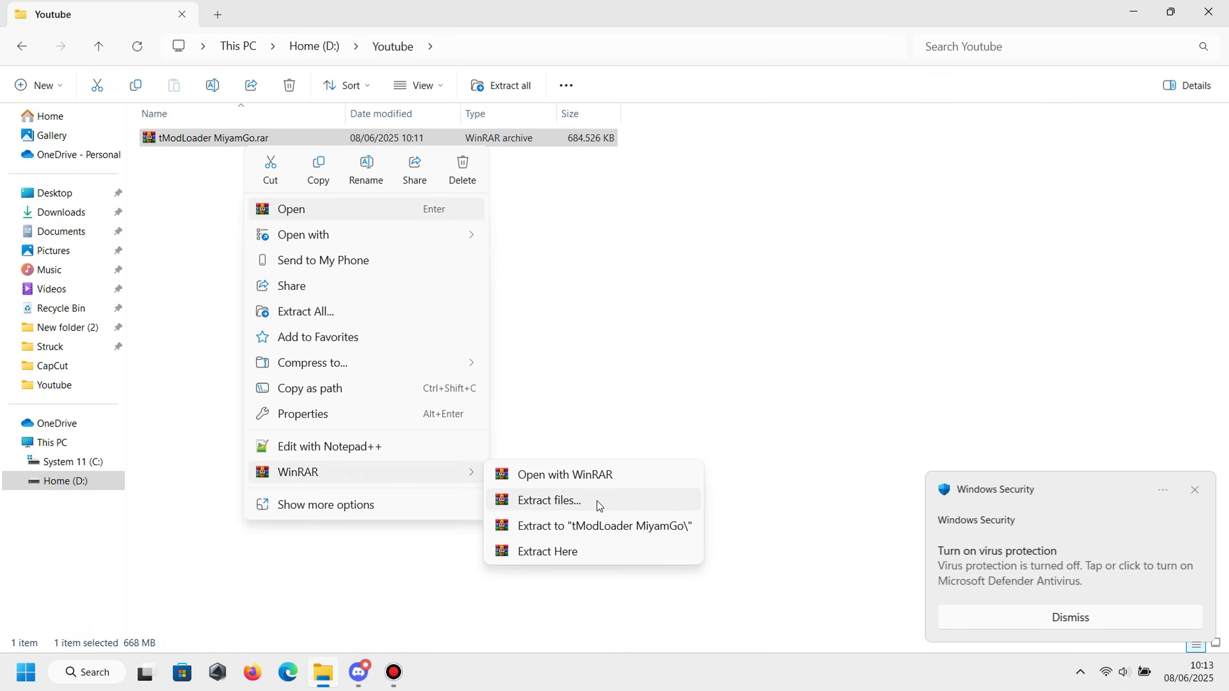
click(582, 526)
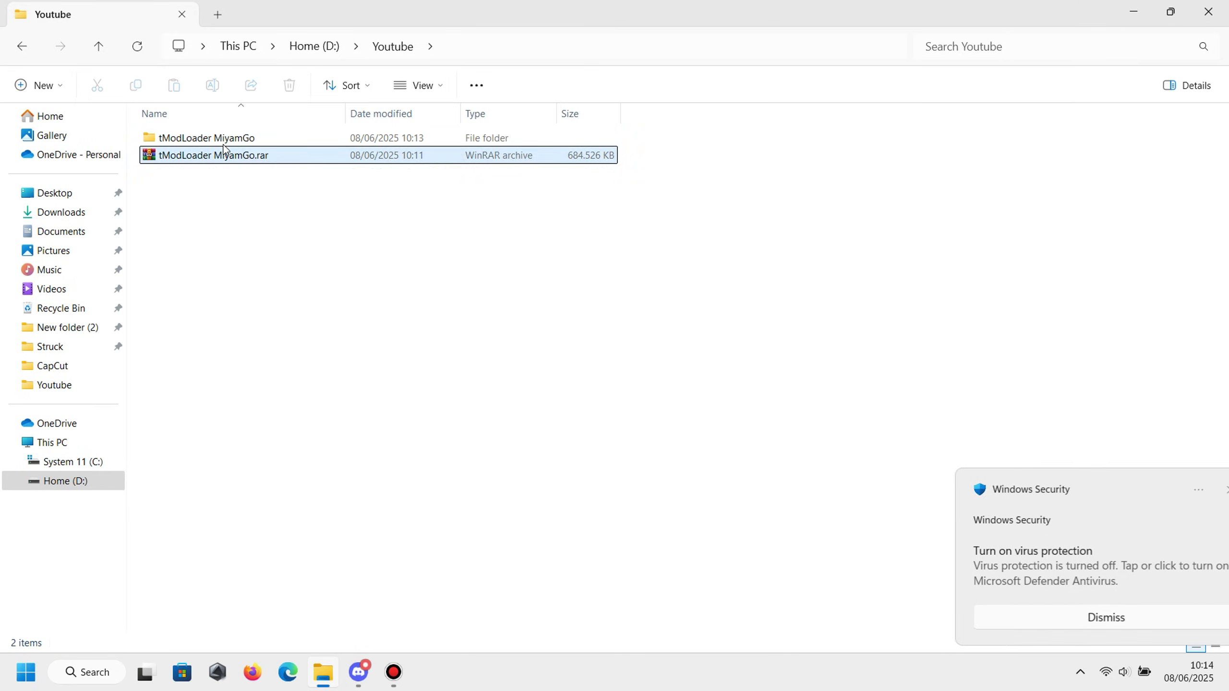
double_click(204, 137)
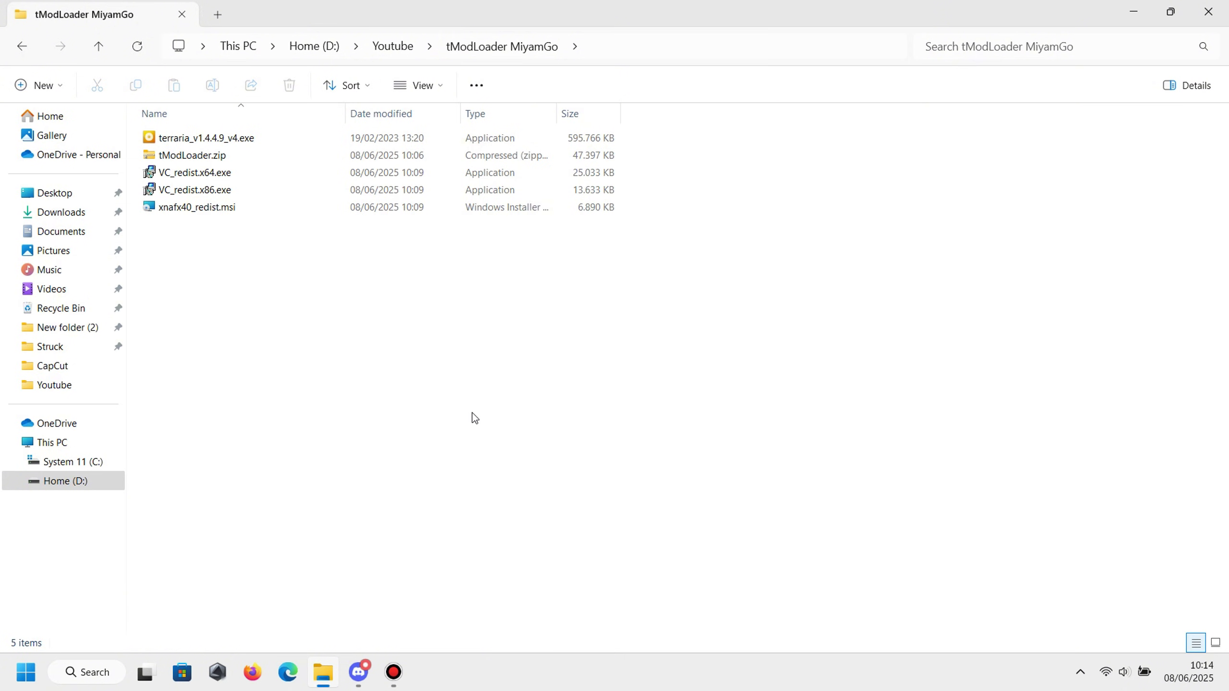
Step: Create a new folder named Terraria inside the tModLoader MiyamGo folder
right_click(465, 445)
click(370, 393)
right_click(370, 393)
mouse_move(419, 262)
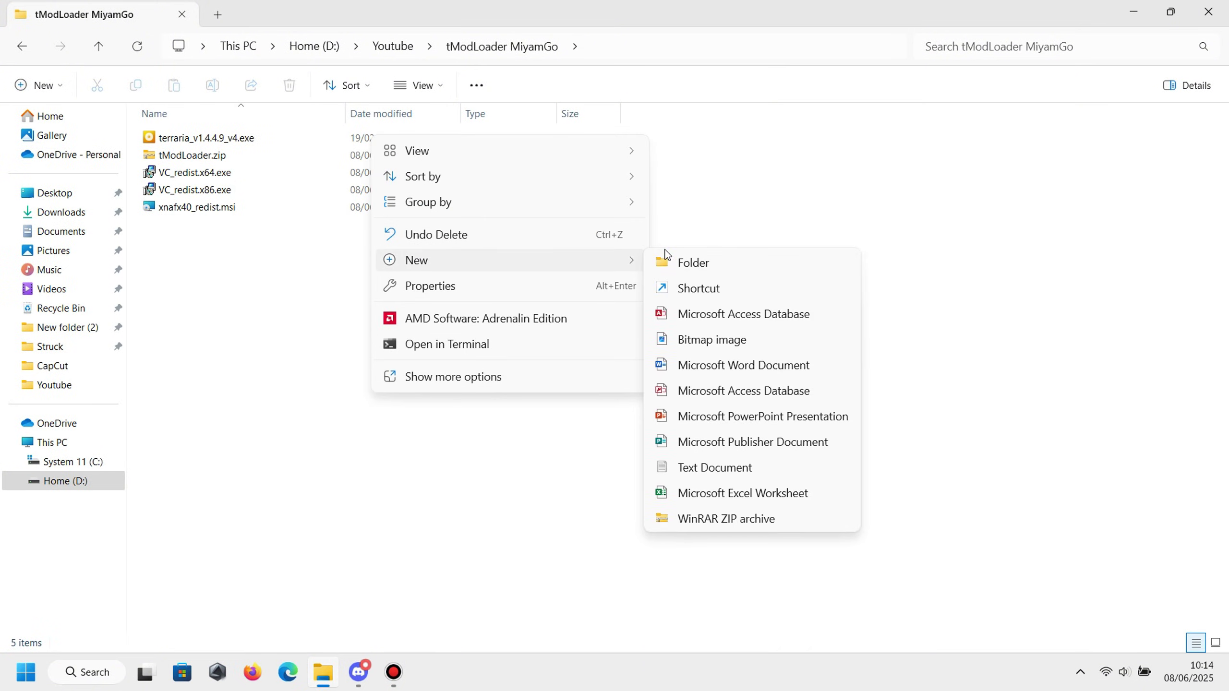
click(678, 261)
text(Terraria)
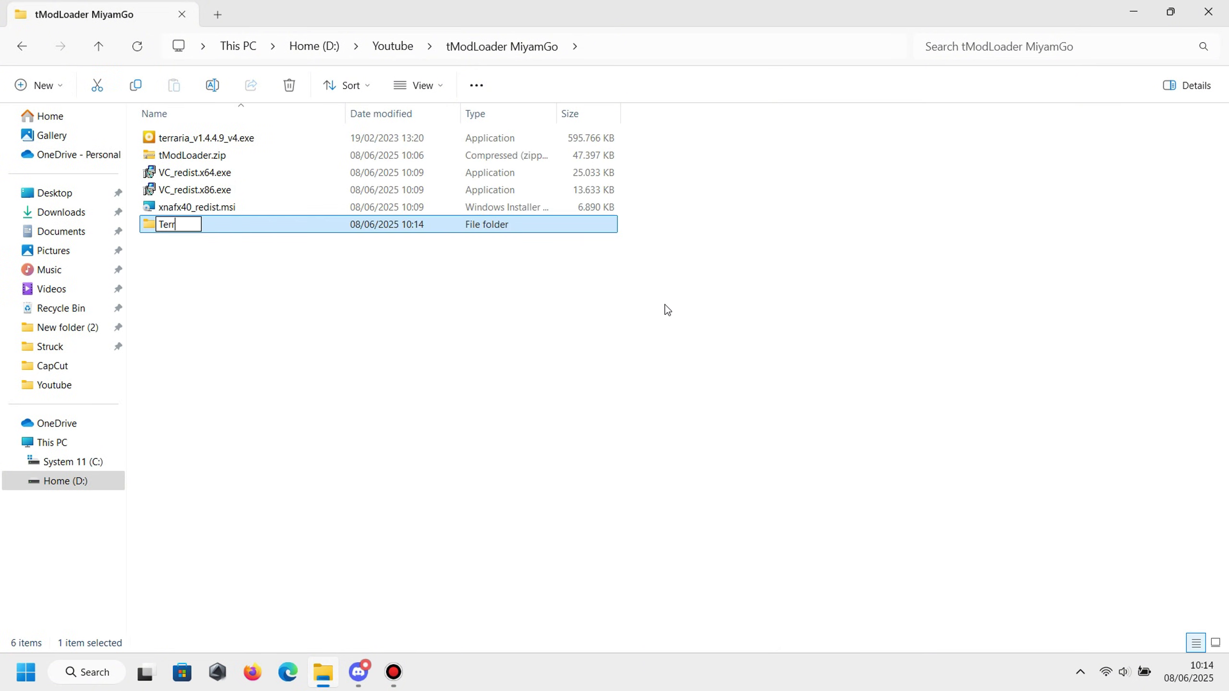
click(660, 323)
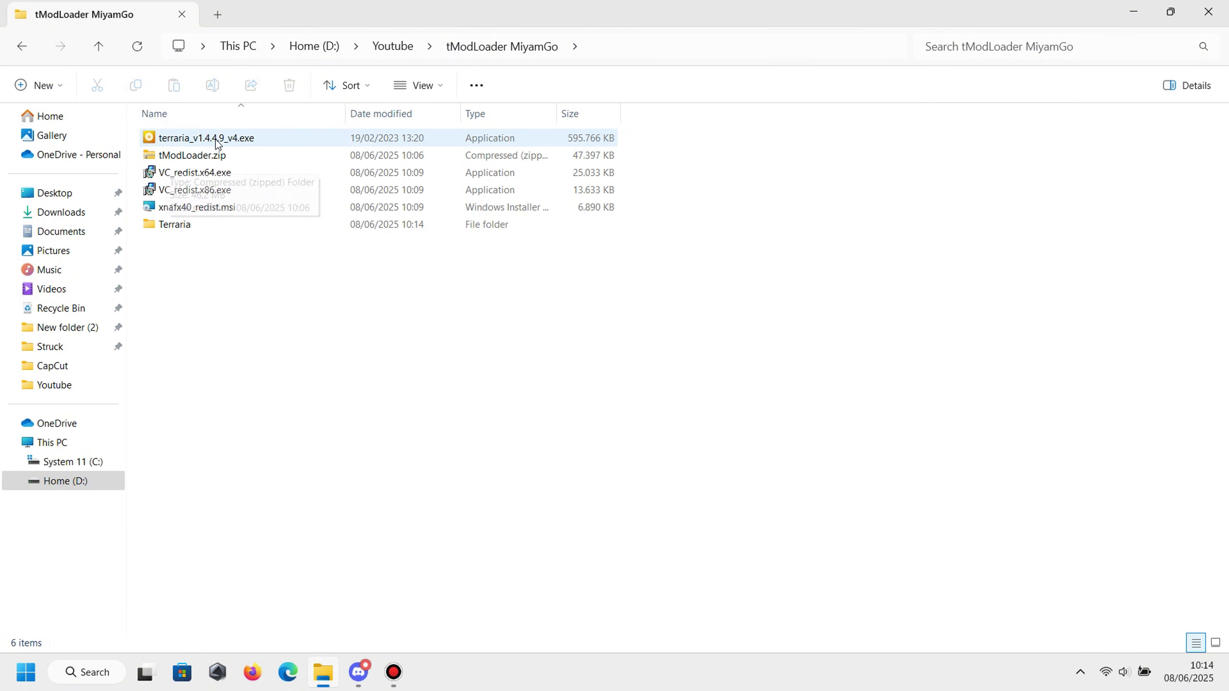
Step: Extract tModLoader.zip with WinRAR into its own tModLoader folder, check the extracted files and return to the parent folder
click(211, 161)
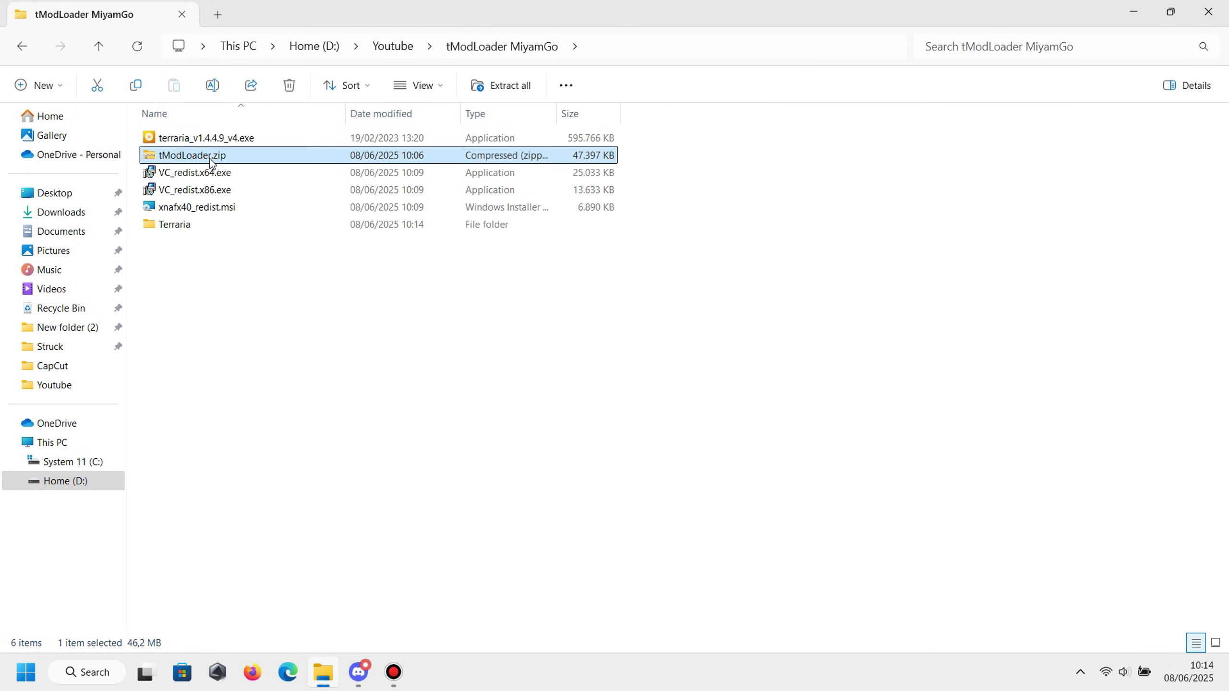
right_click(211, 163)
mouse_move(288, 481)
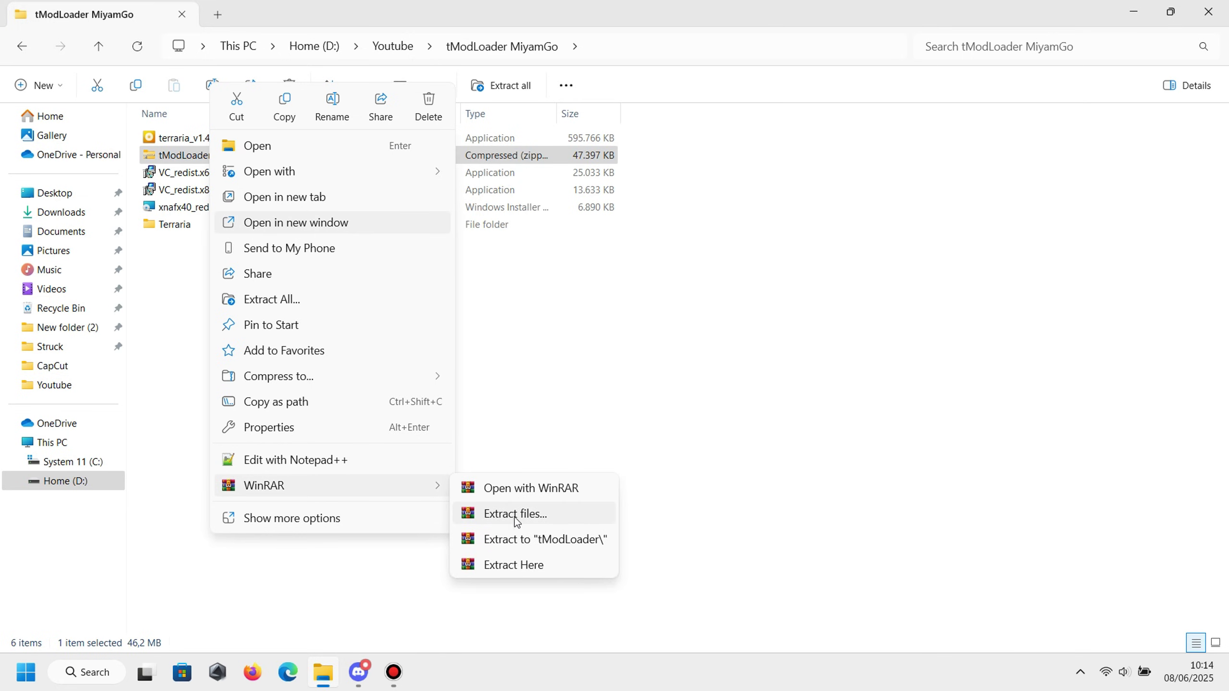
click(538, 537)
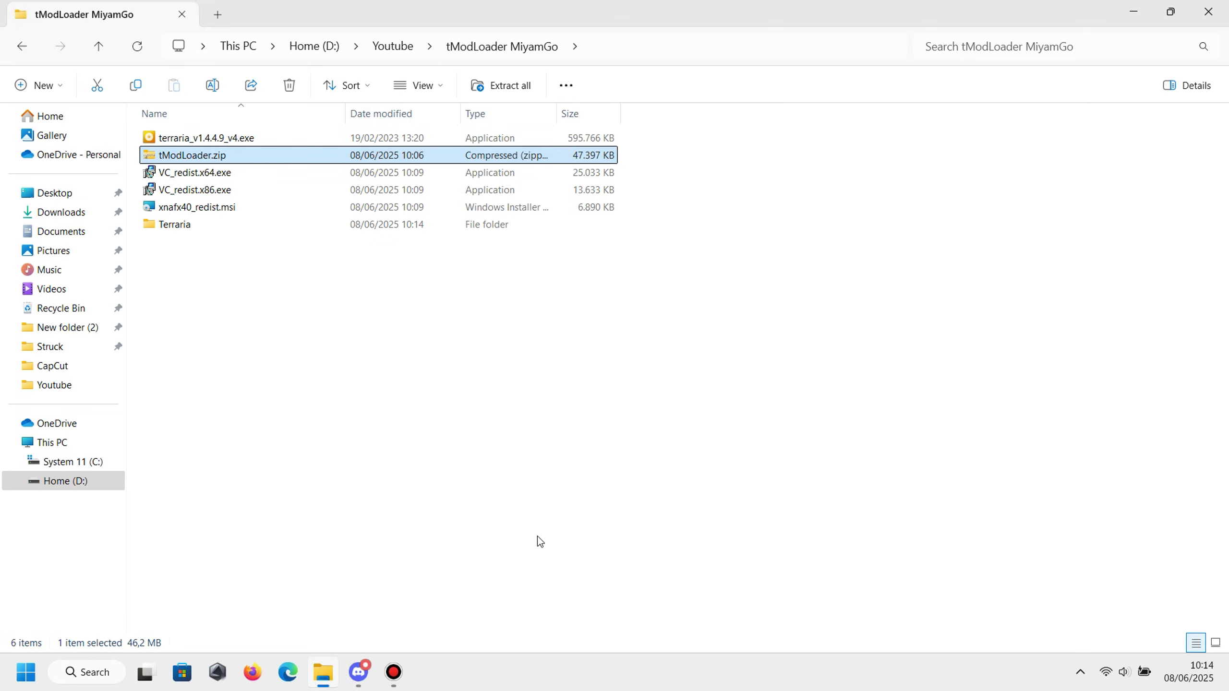
double_click(208, 246)
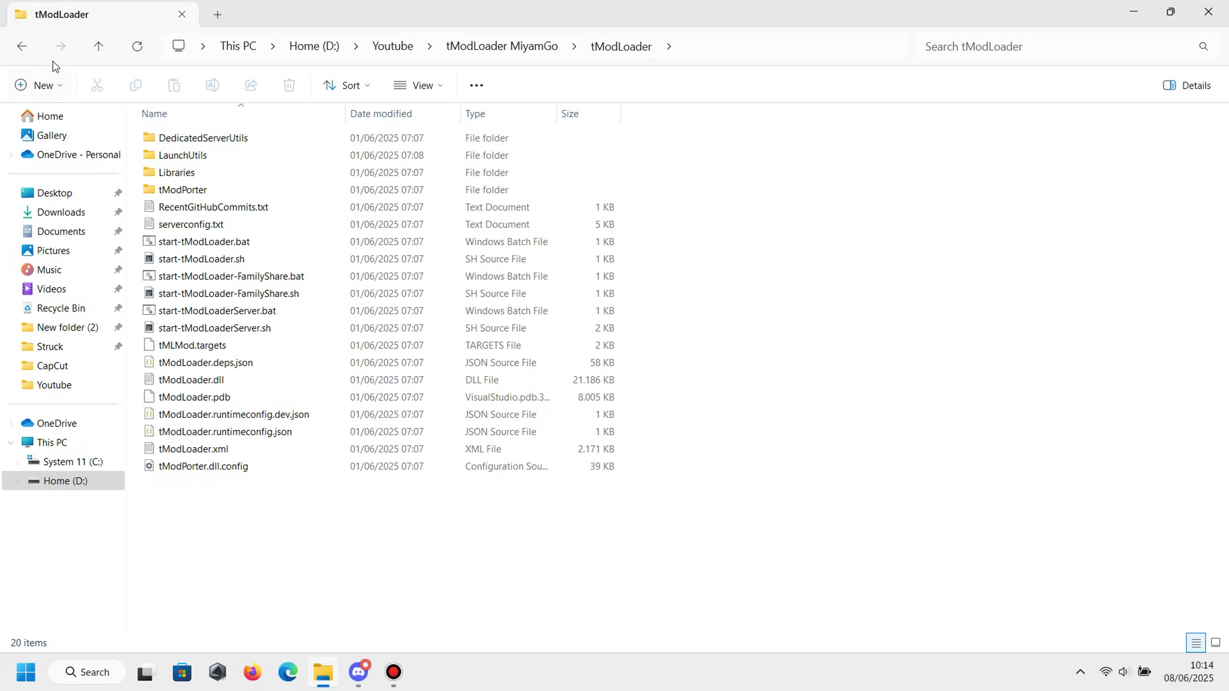
click(21, 46)
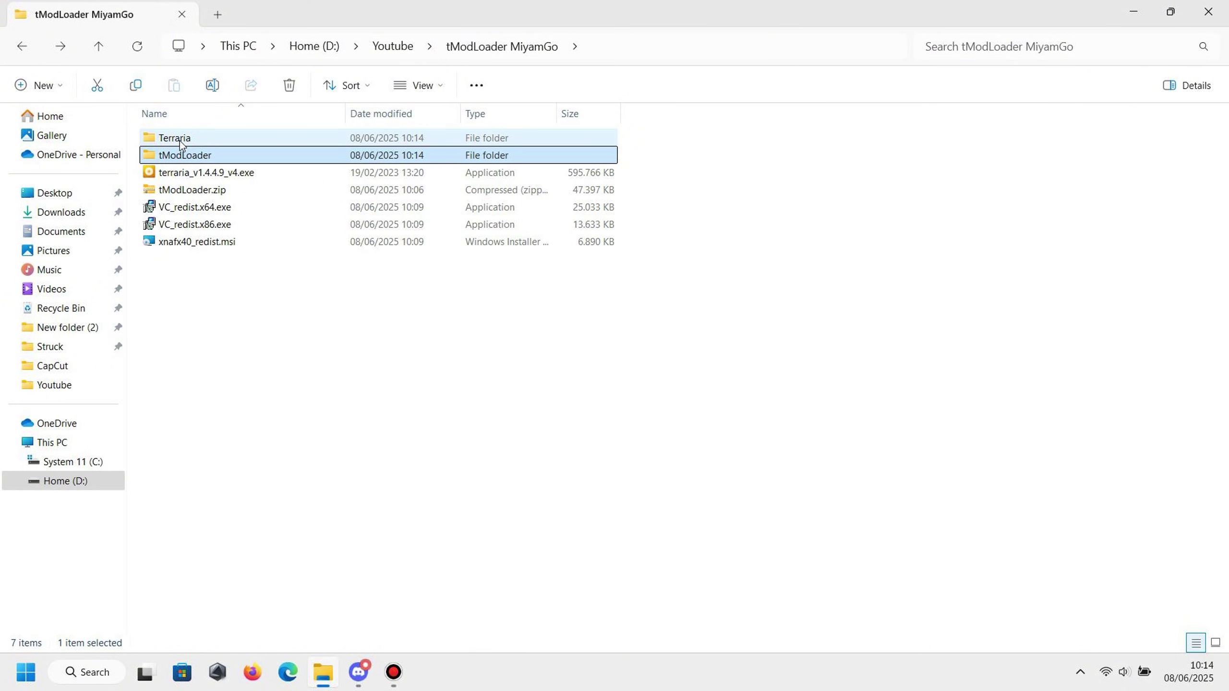
Step: Run the terraria_v1.4.4.9_v4.exe installer, accept the EULA and open the installation options
click(180, 144)
click(285, 306)
click(206, 175)
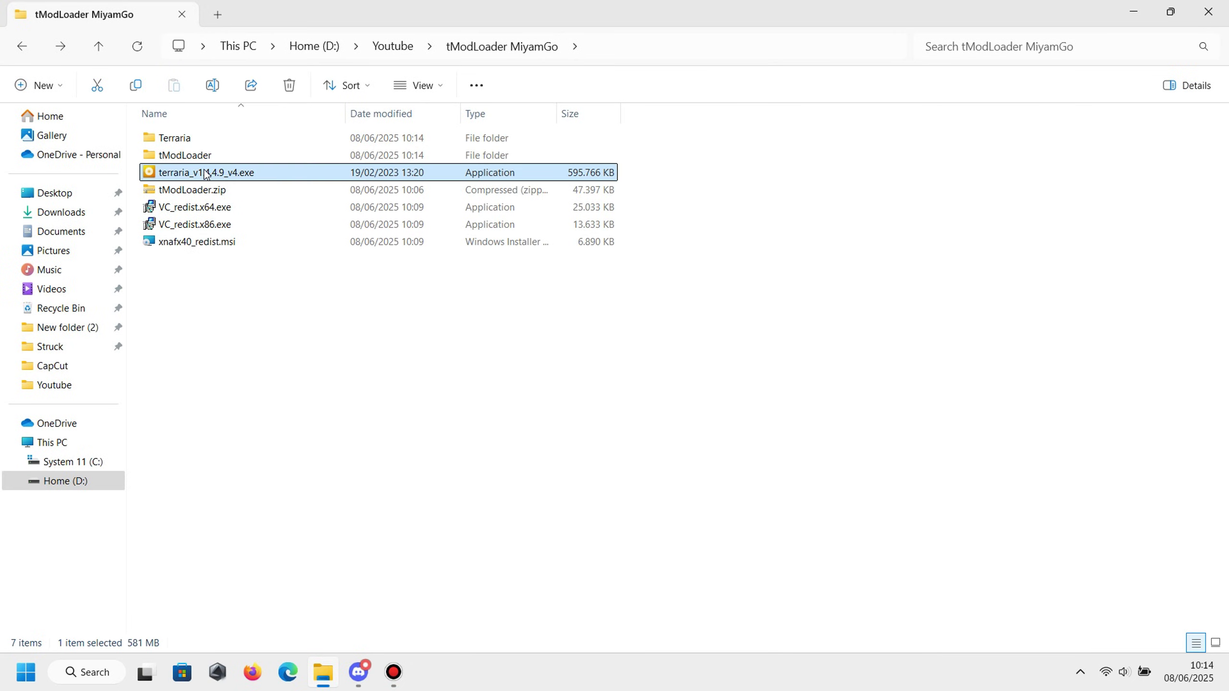
double_click(206, 174)
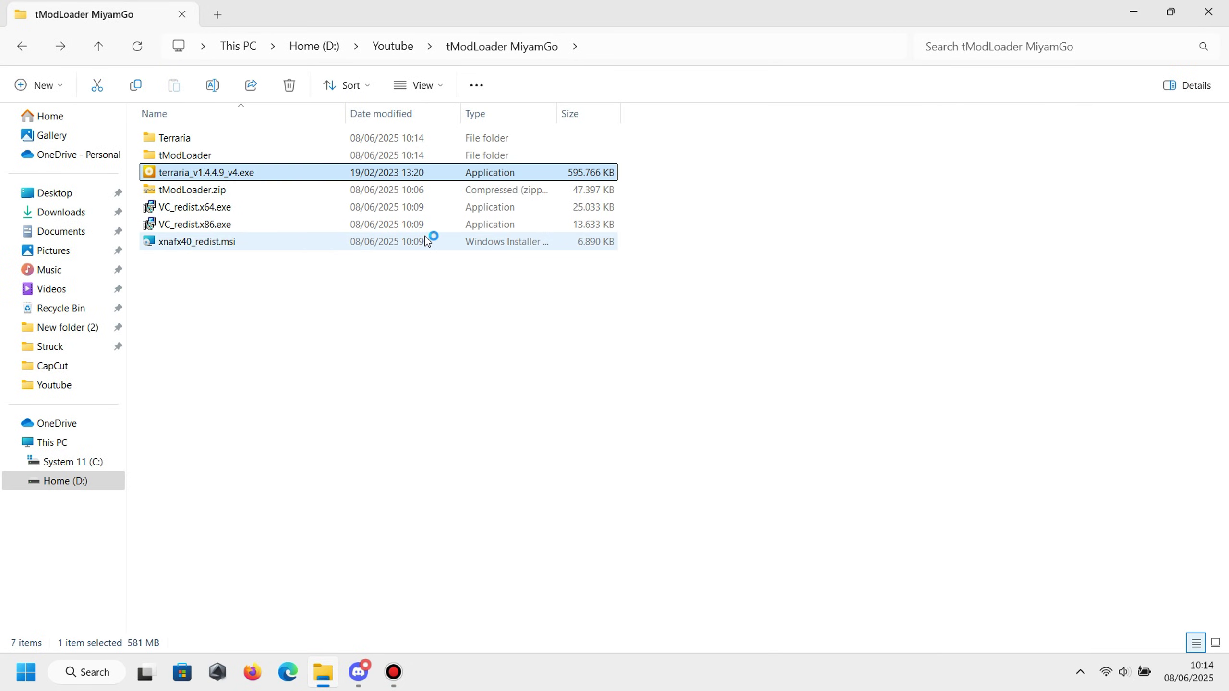
click(623, 369)
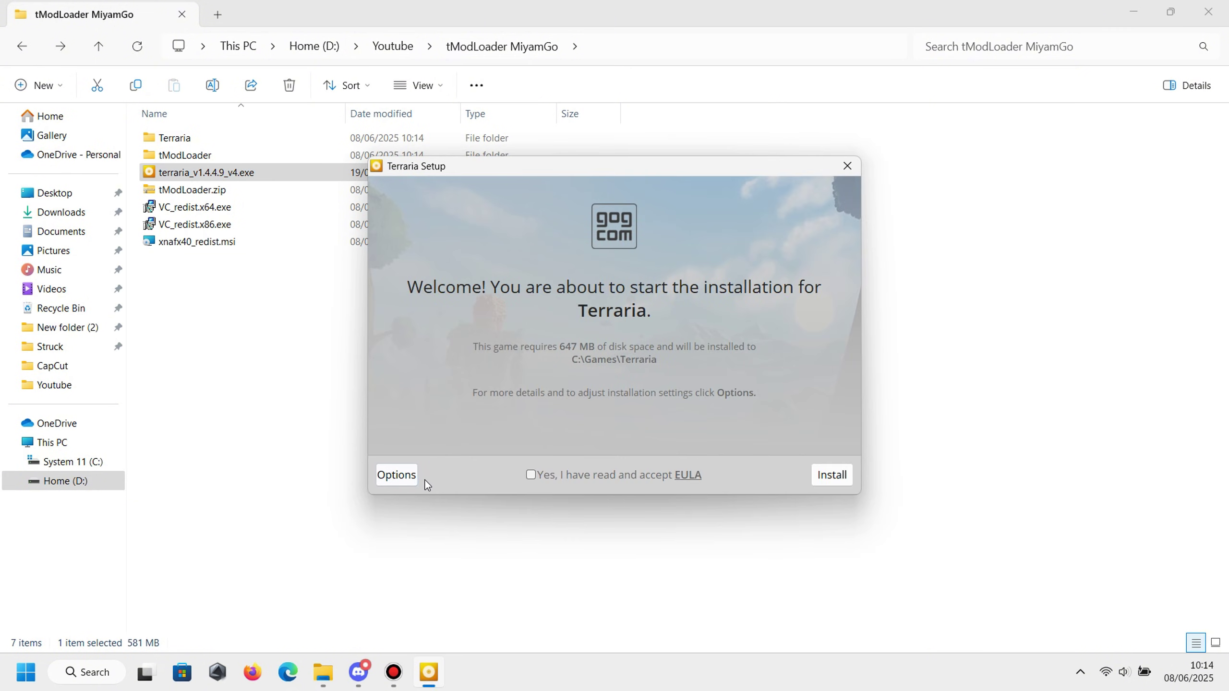
click(530, 474)
click(396, 474)
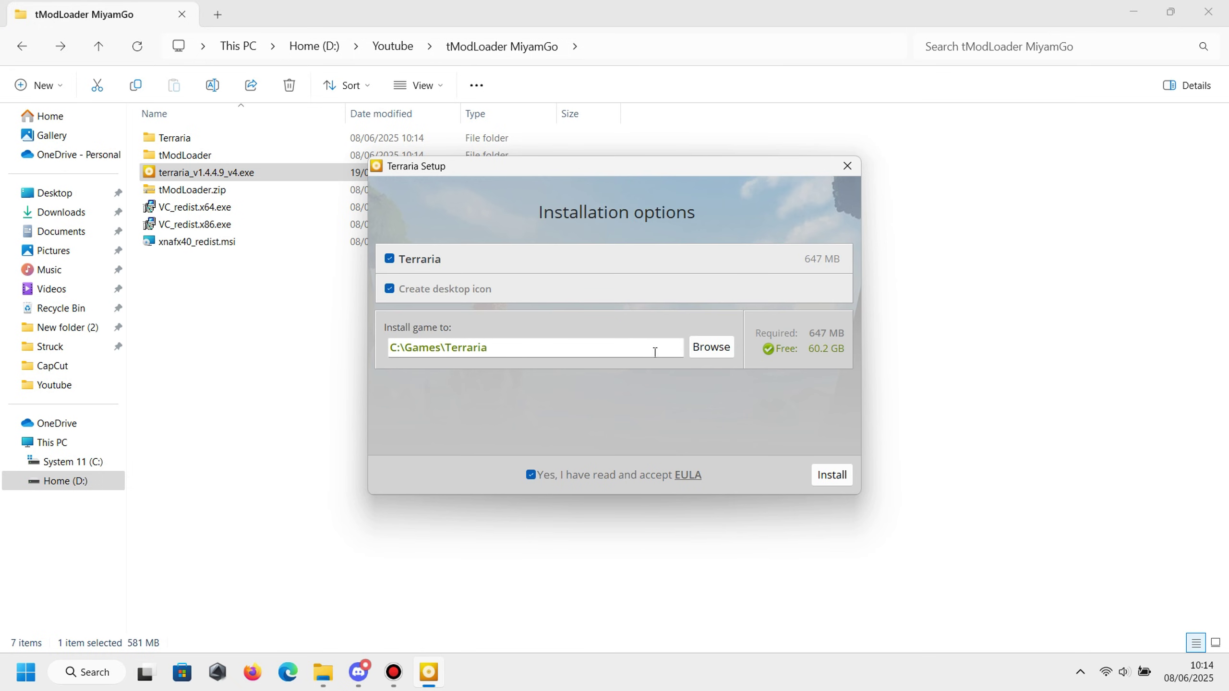
Step: Choose the Terraria folder under D:\Youtube\tModLoader MiyamGo as the game's install location
click(711, 347)
scroll(628, 358, down, 5)
click(547, 417)
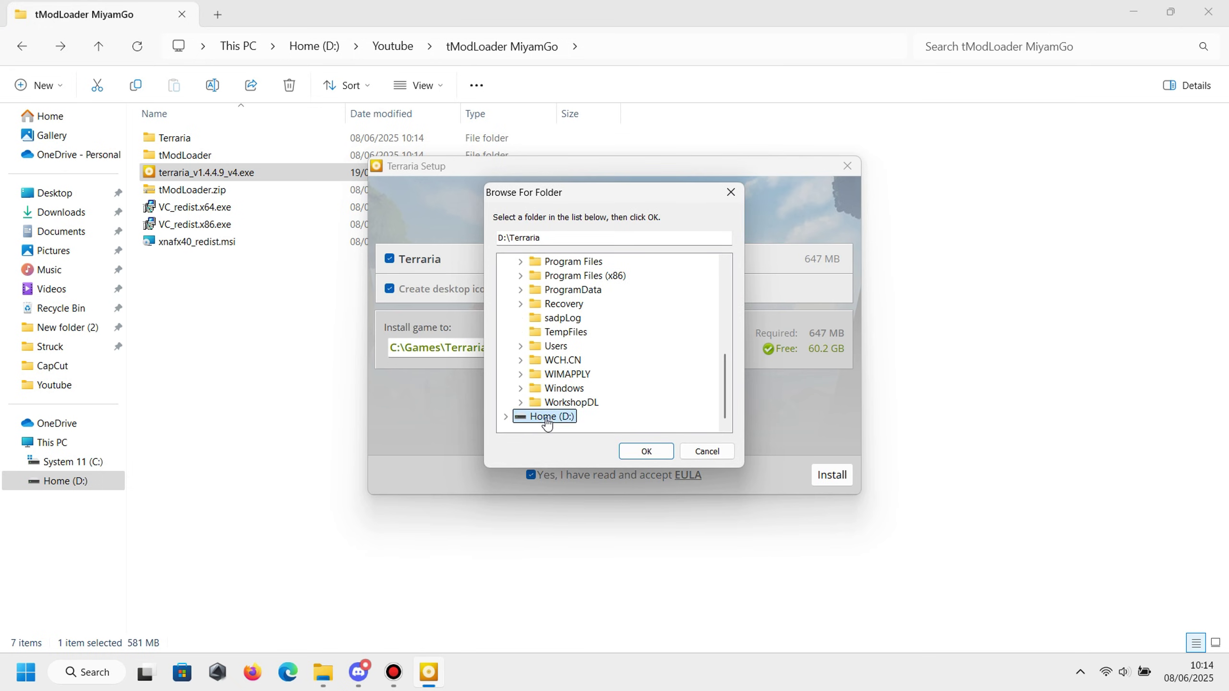
click(506, 416)
scroll(549, 383, down, 3)
scroll(568, 369, up, 3)
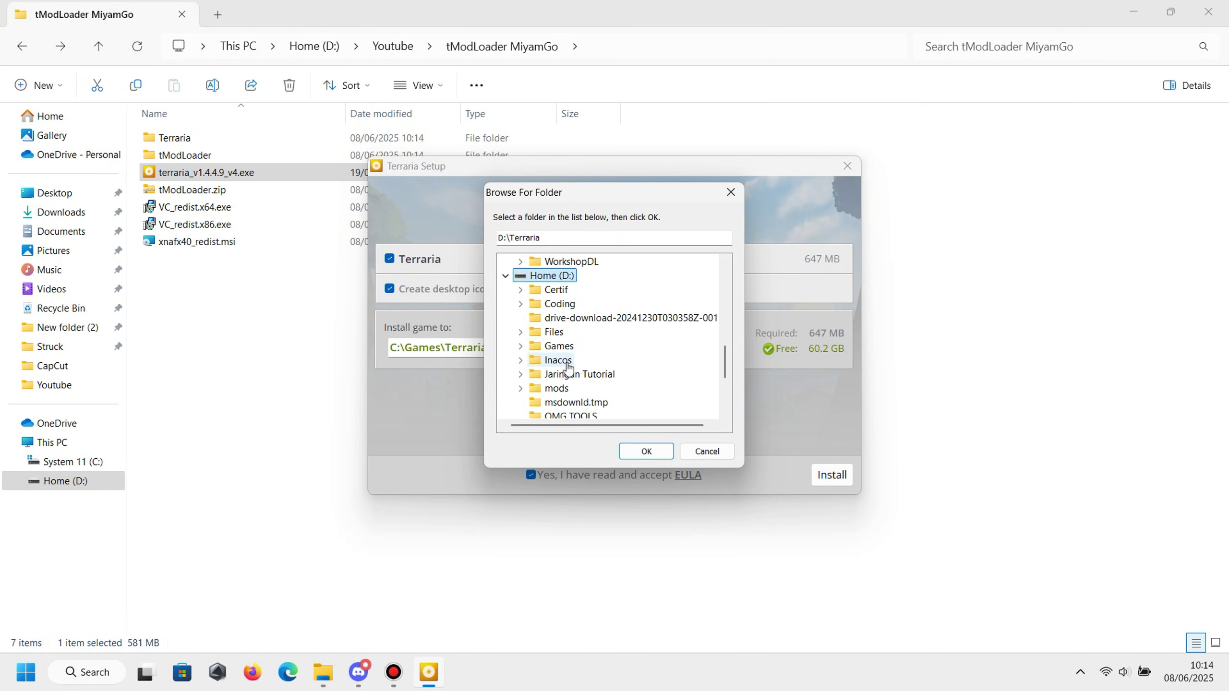
scroll(568, 377, down, 3)
click(571, 402)
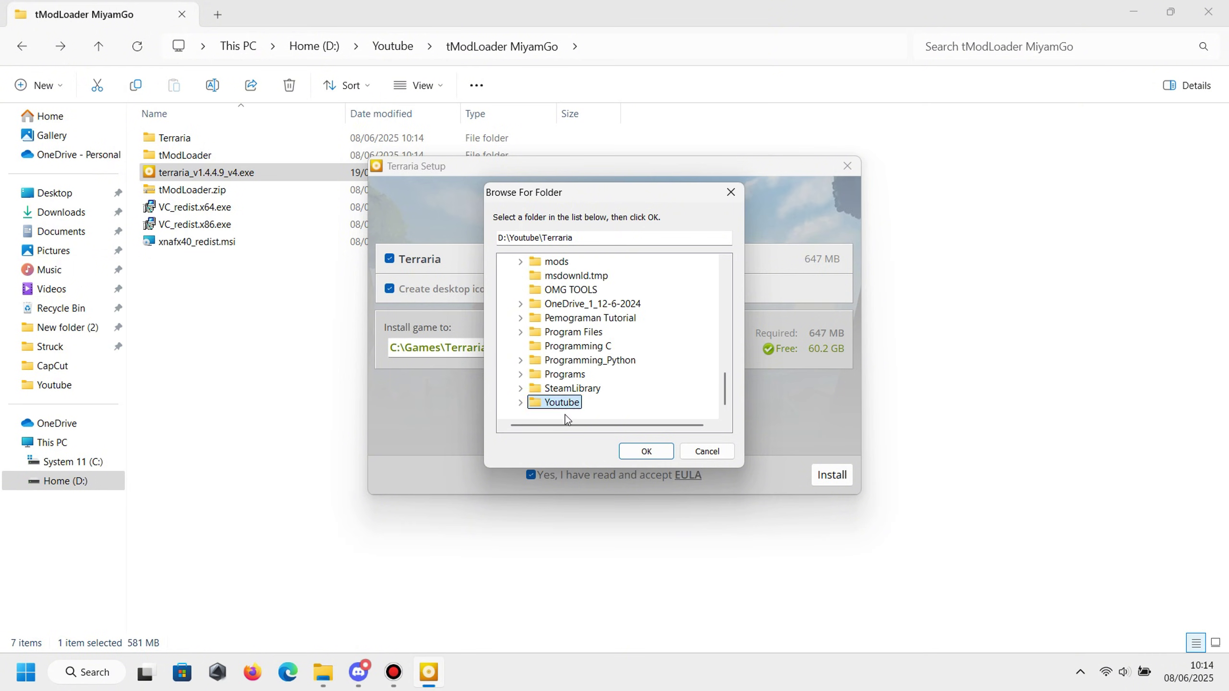
double_click(561, 403)
double_click(573, 402)
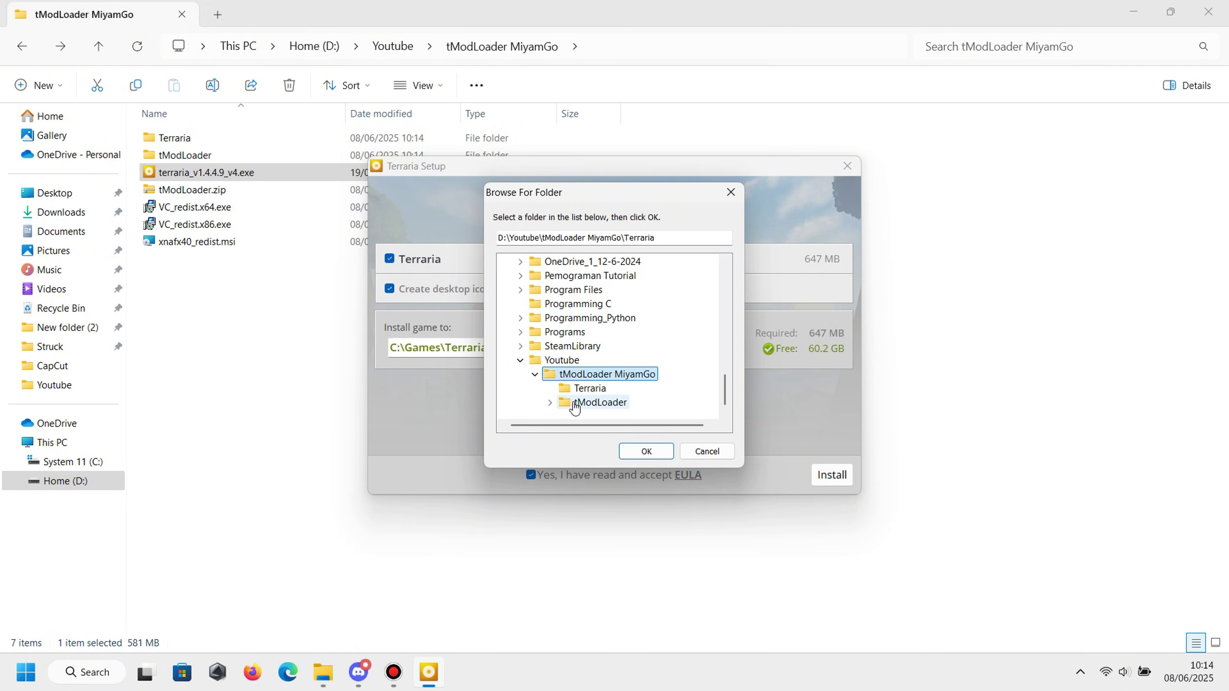
click(586, 389)
click(636, 450)
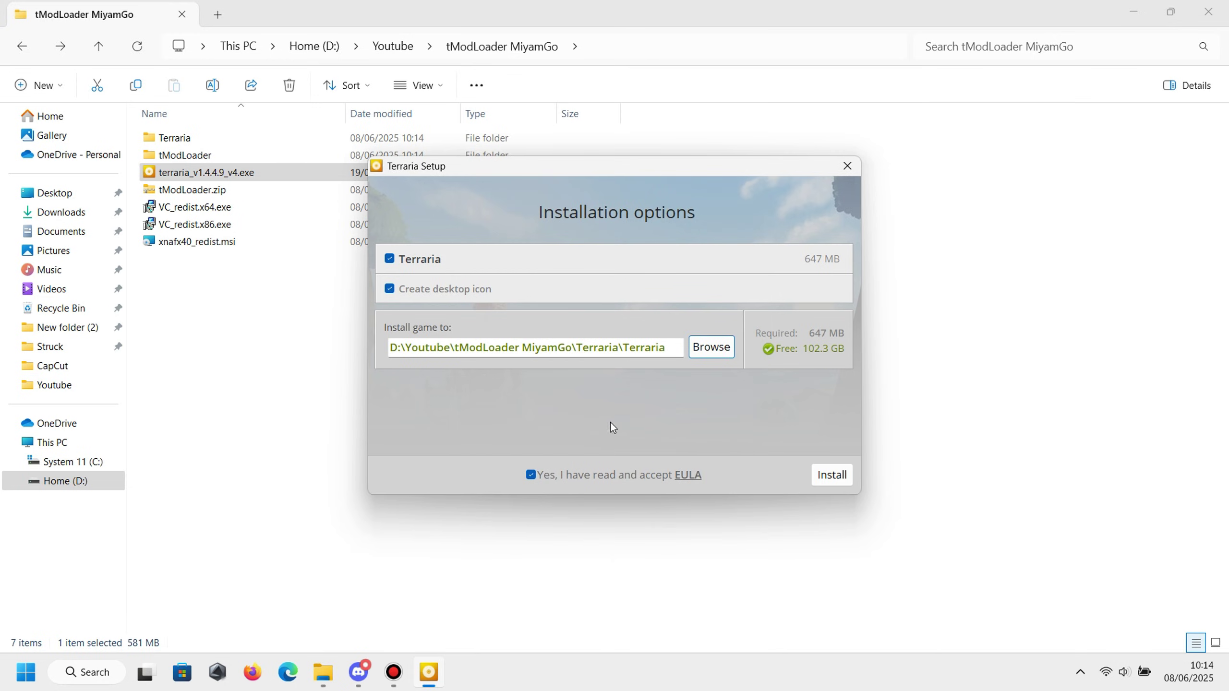
Step: Remove the duplicate trailing Terraria folder from the install path and install the game, exiting the setup without launching it
click(661, 354)
key(BackSpace)
key(BackSpace)
key(BackSpace)
key(BackSpace)
key(BackSpace)
key(BackSpace)
key(BackSpace)
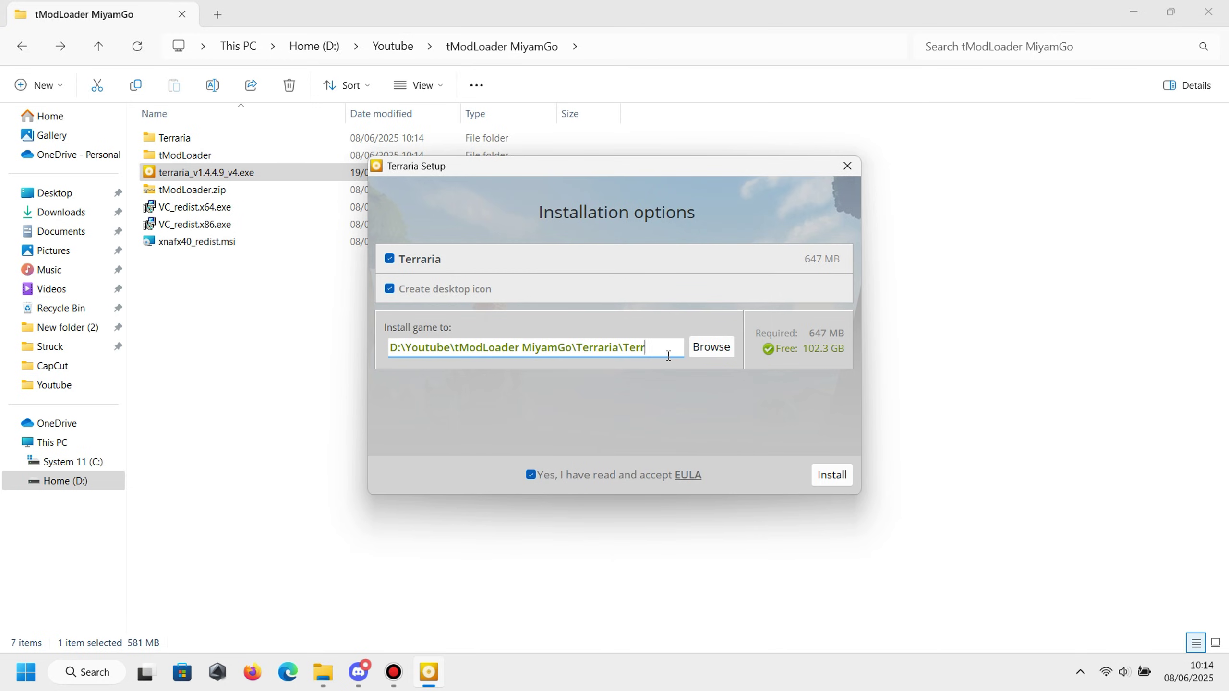
key(BackSpace)
key(BackSpace)
click(839, 478)
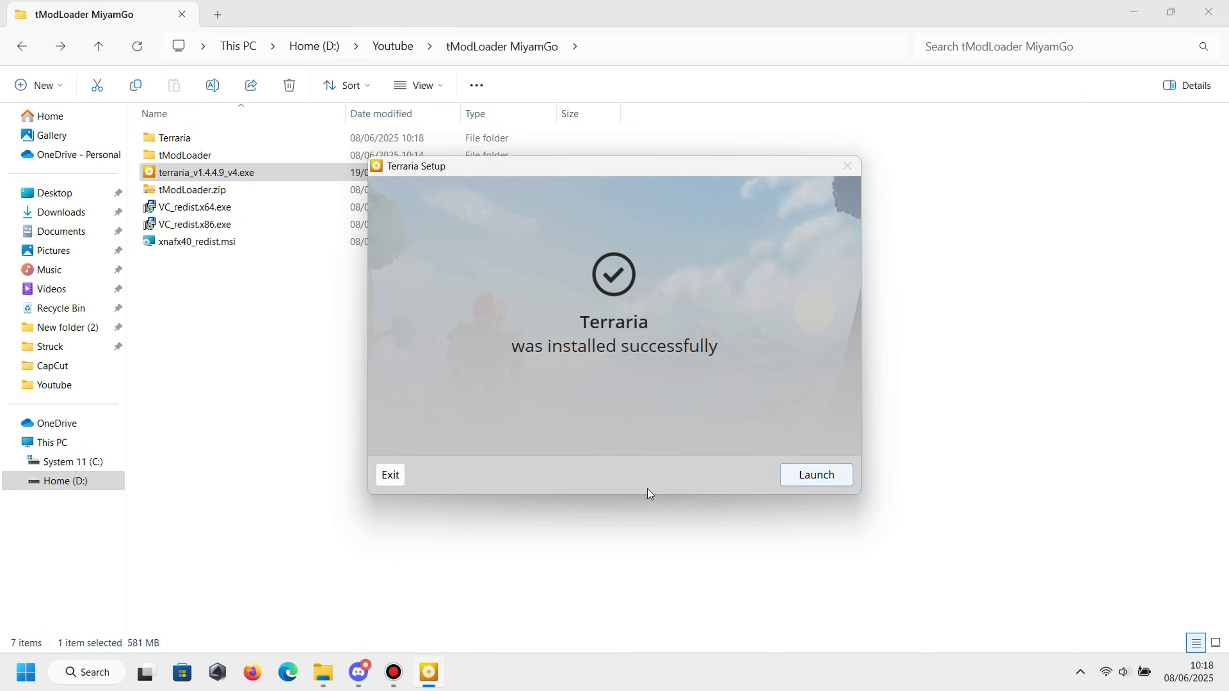
click(393, 473)
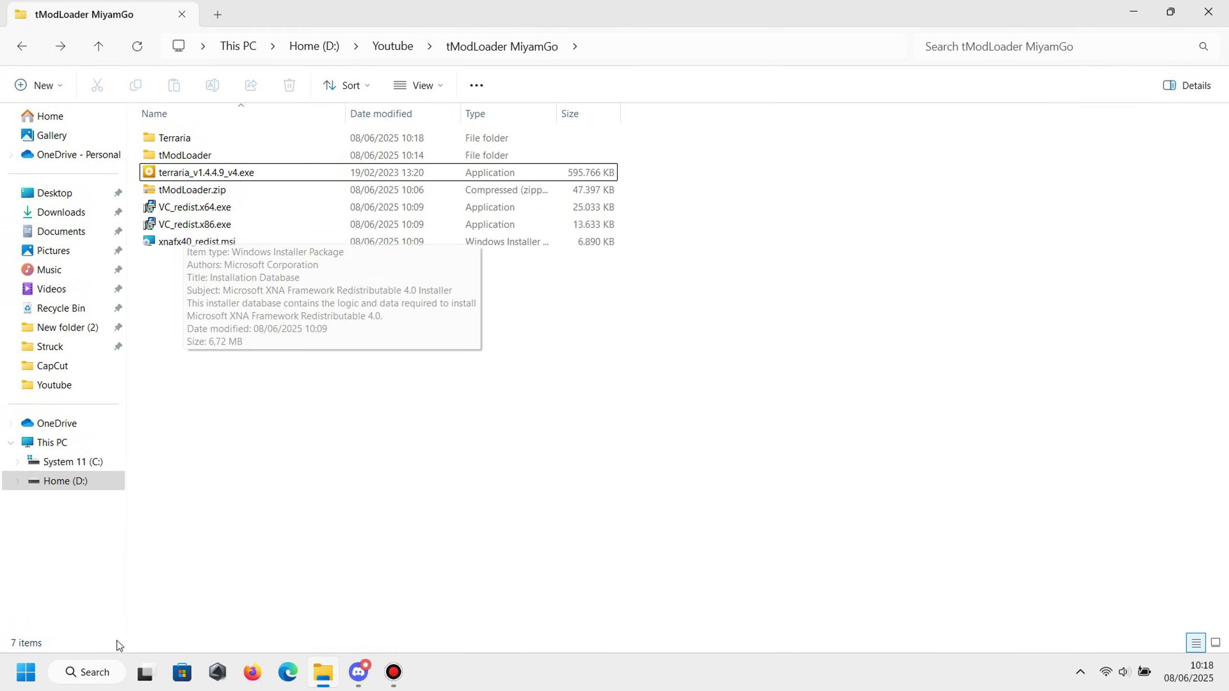
Step: Search Windows for "pc info", open the system's About page and check the system type under Device specifications
click(111, 671)
text(pc info)
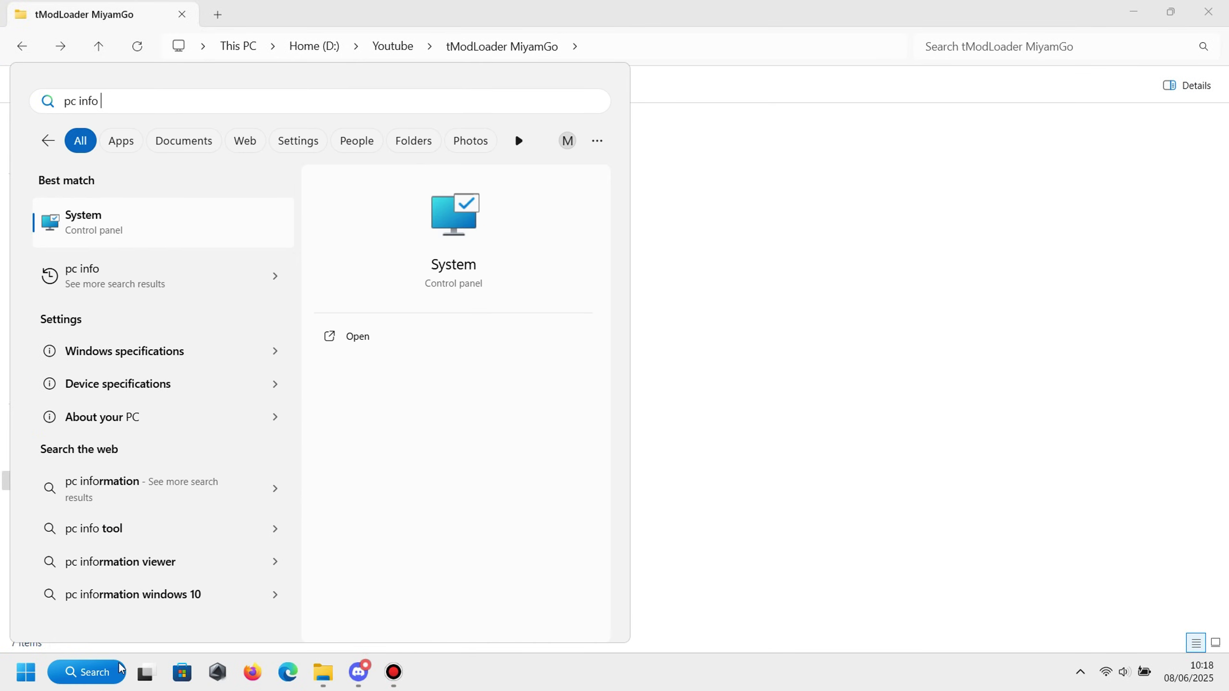
key(Escape)
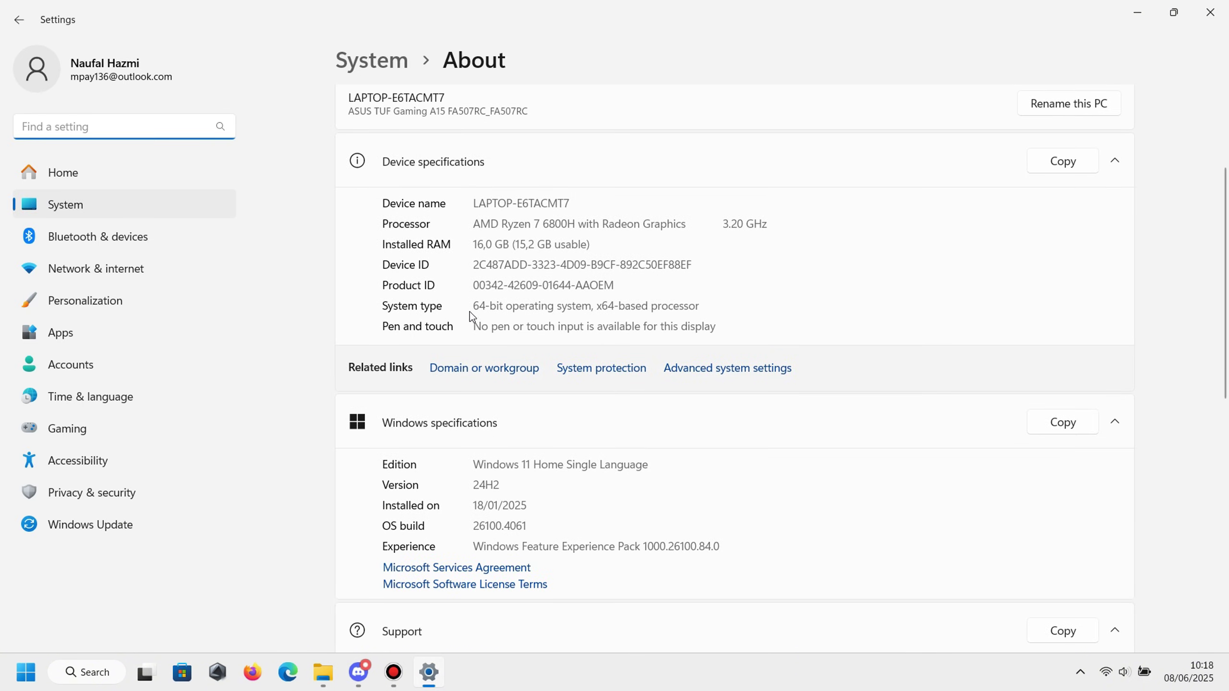
drag(554, 306, 472, 306)
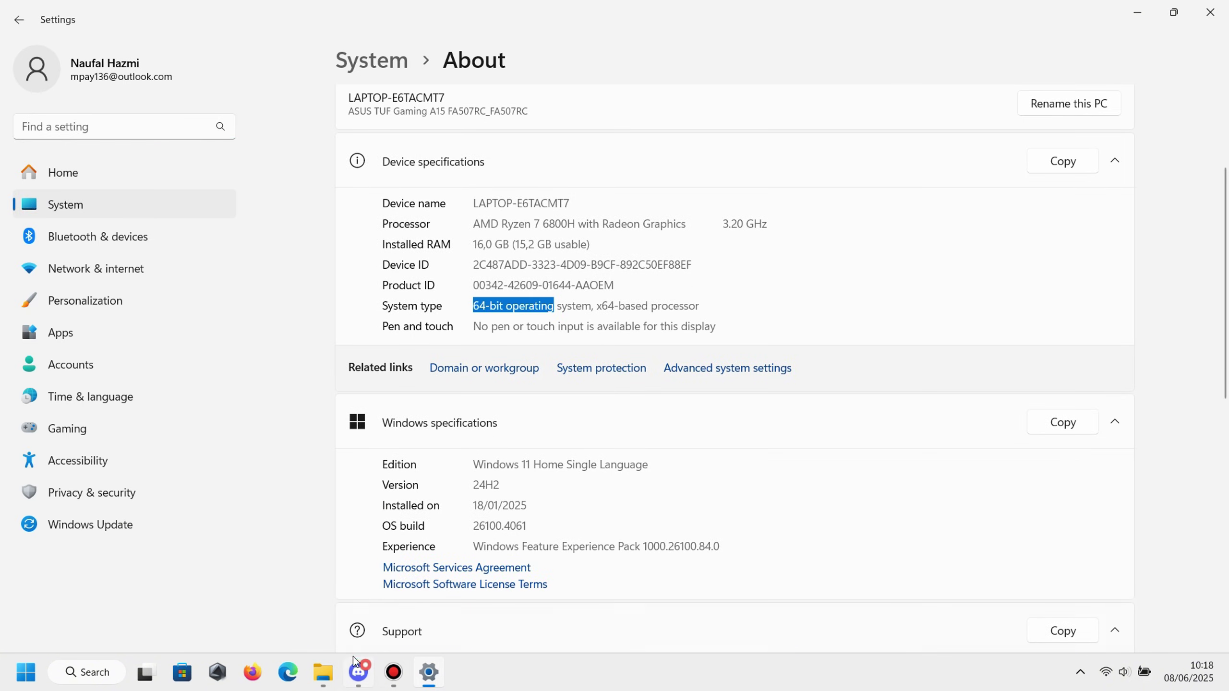
Step: Open the VC_redist.x64.exe installer in the tModLoader MiyamGo folder and cancel its setup
click(323, 671)
double_click(194, 212)
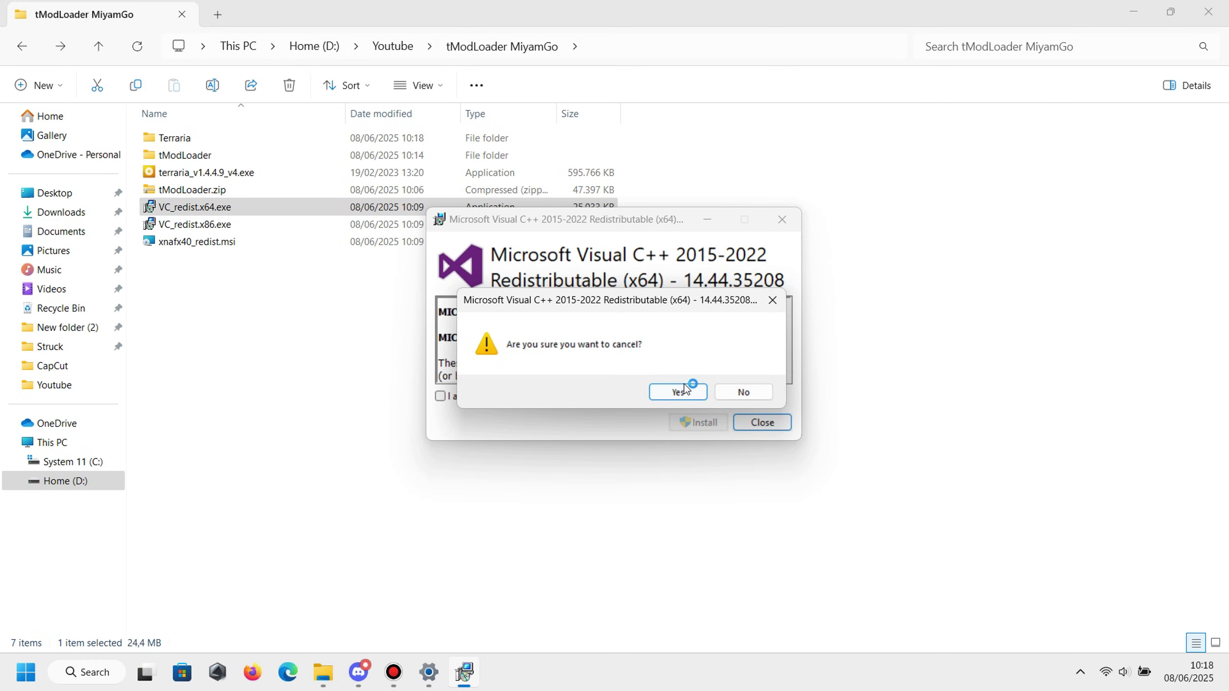
click(677, 392)
click(293, 293)
Step: Open the xnafx40_redist.msi setup wizard, cancel the installation and exit the wizard
double_click(187, 242)
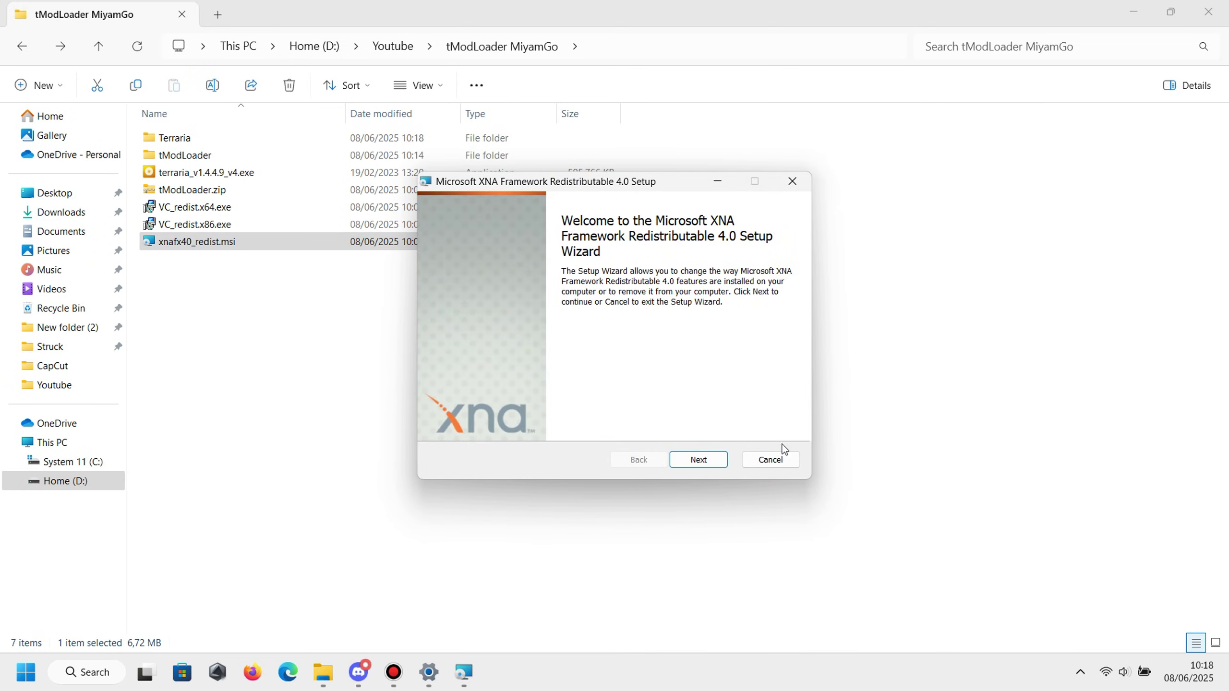
click(778, 458)
click(581, 144)
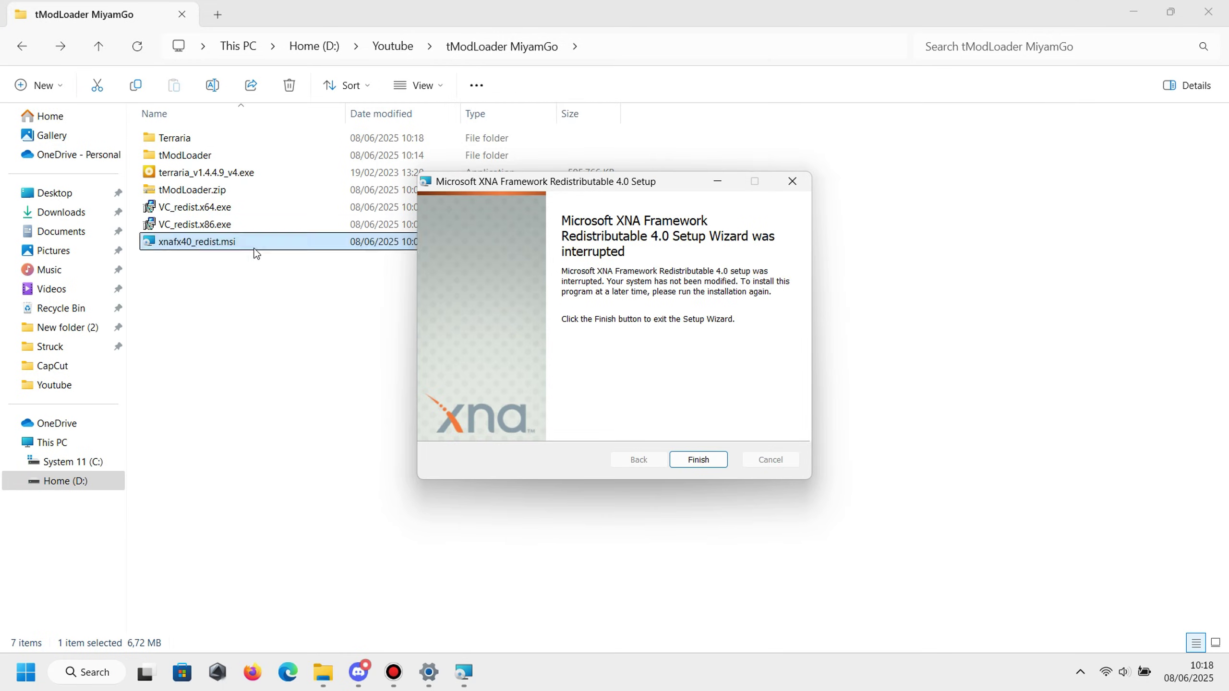
click(721, 455)
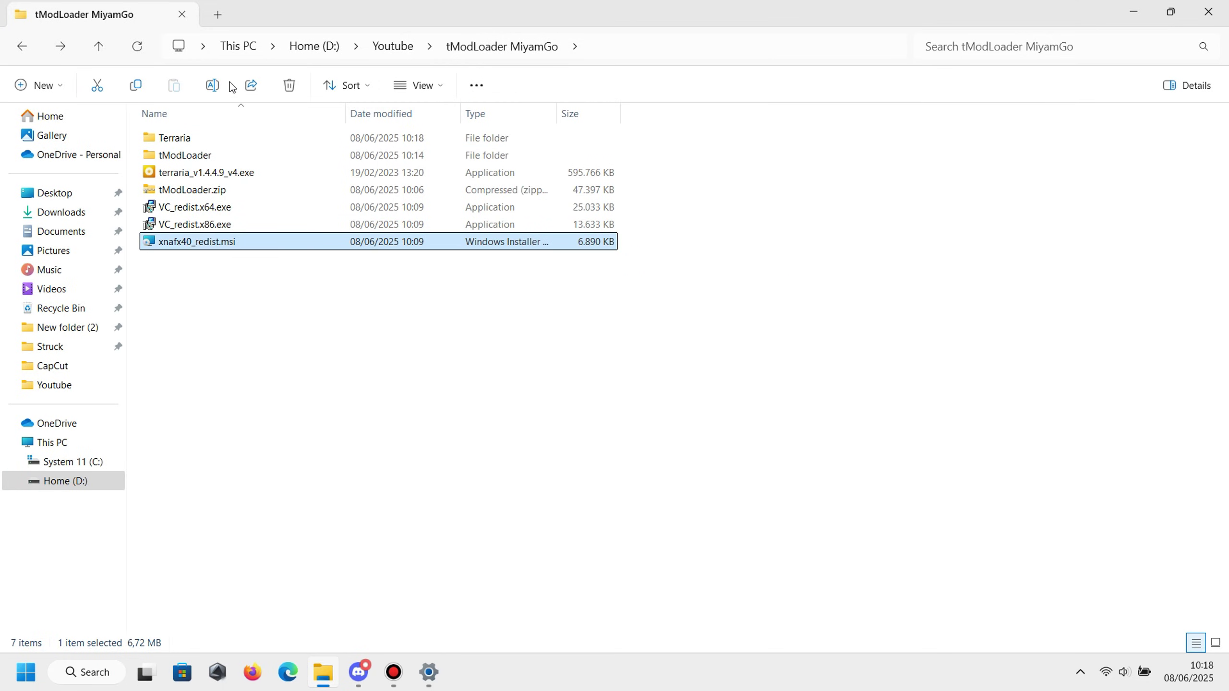
Step: Open the Documents\My Games\Terraria\tModLoader folder in a new File Explorer tab
click(218, 15)
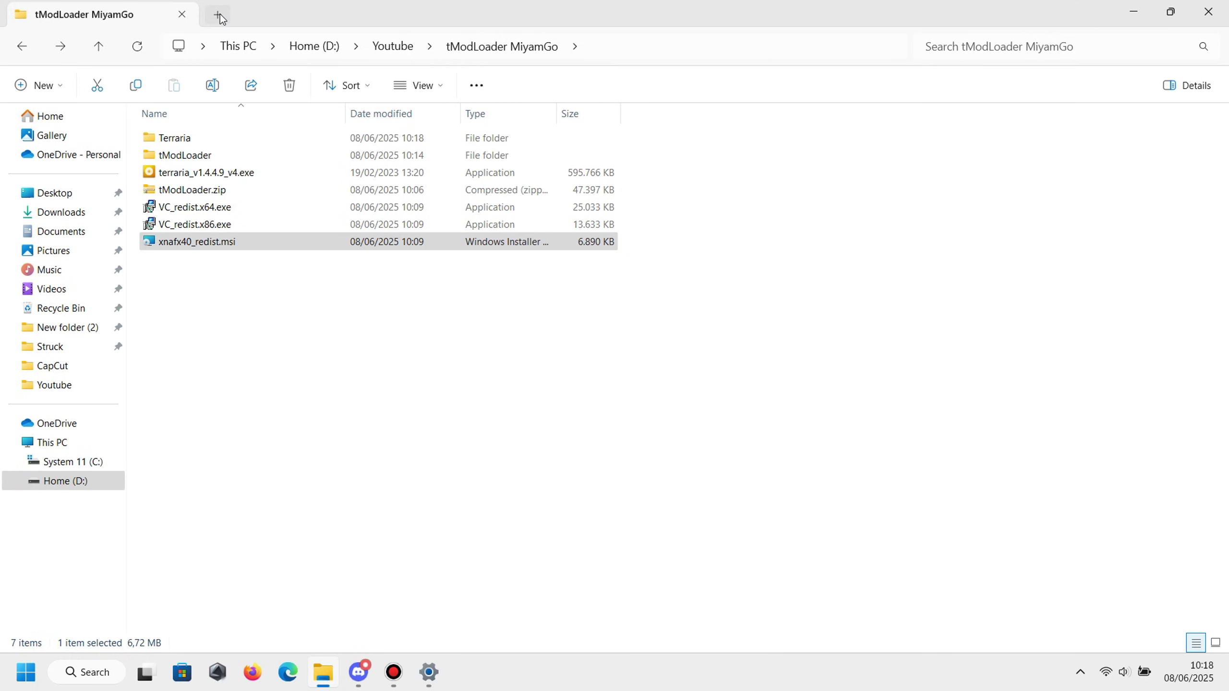
click(79, 233)
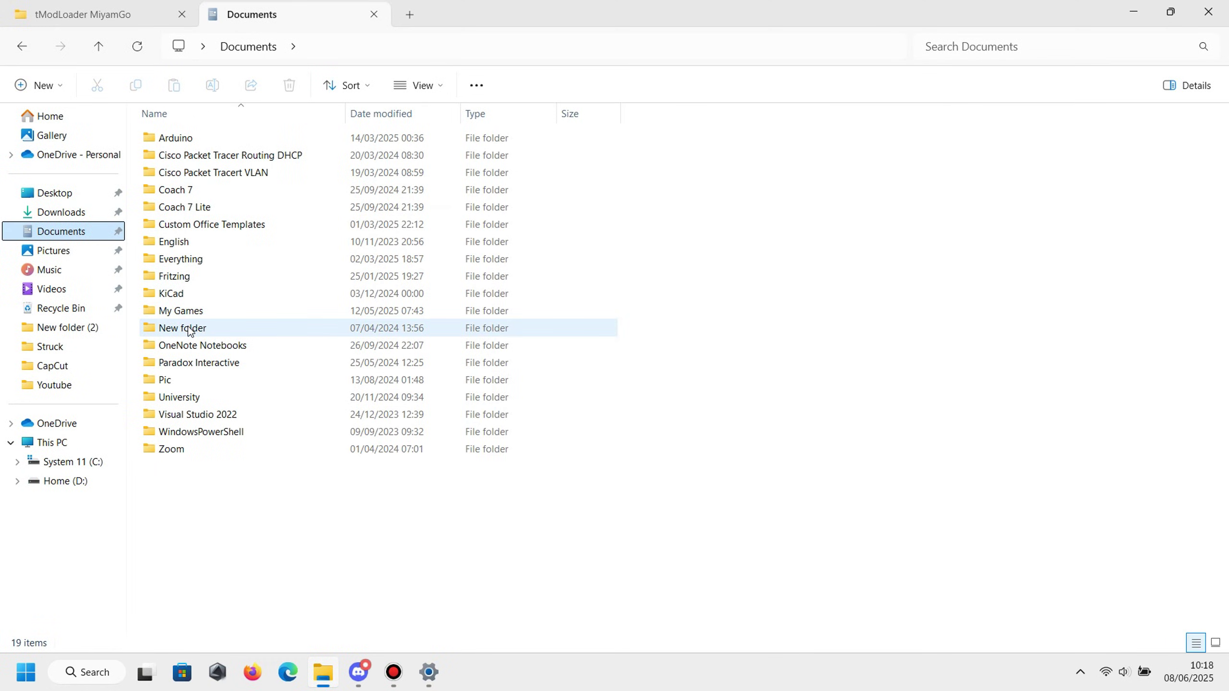
double_click(172, 312)
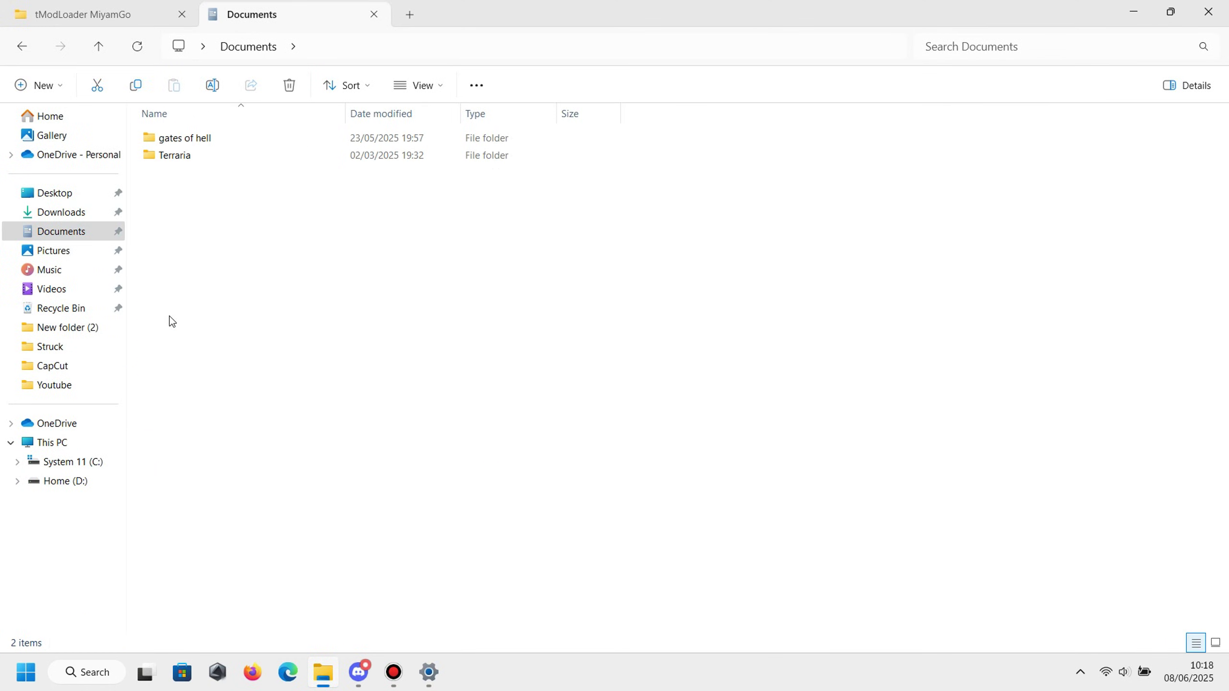
double_click(179, 157)
double_click(183, 140)
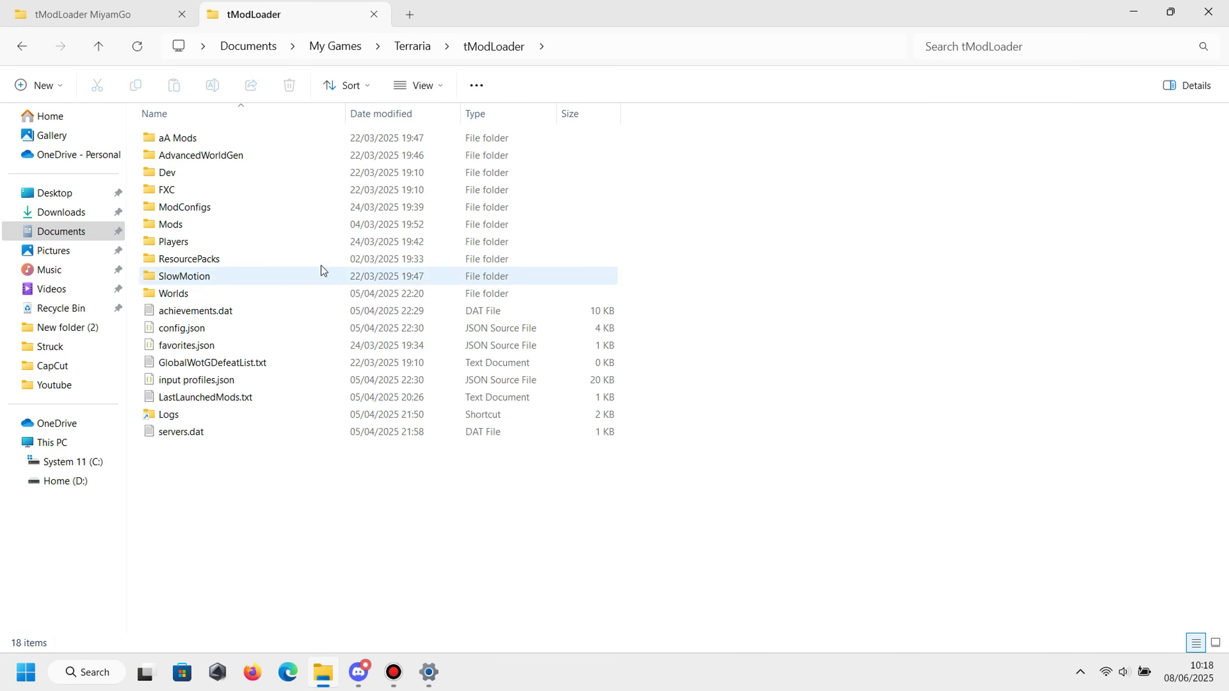
Step: Retrace the path from My Games through Terraria to tModLoader and locate the Players and Worlds save folders
click(23, 45)
click(22, 46)
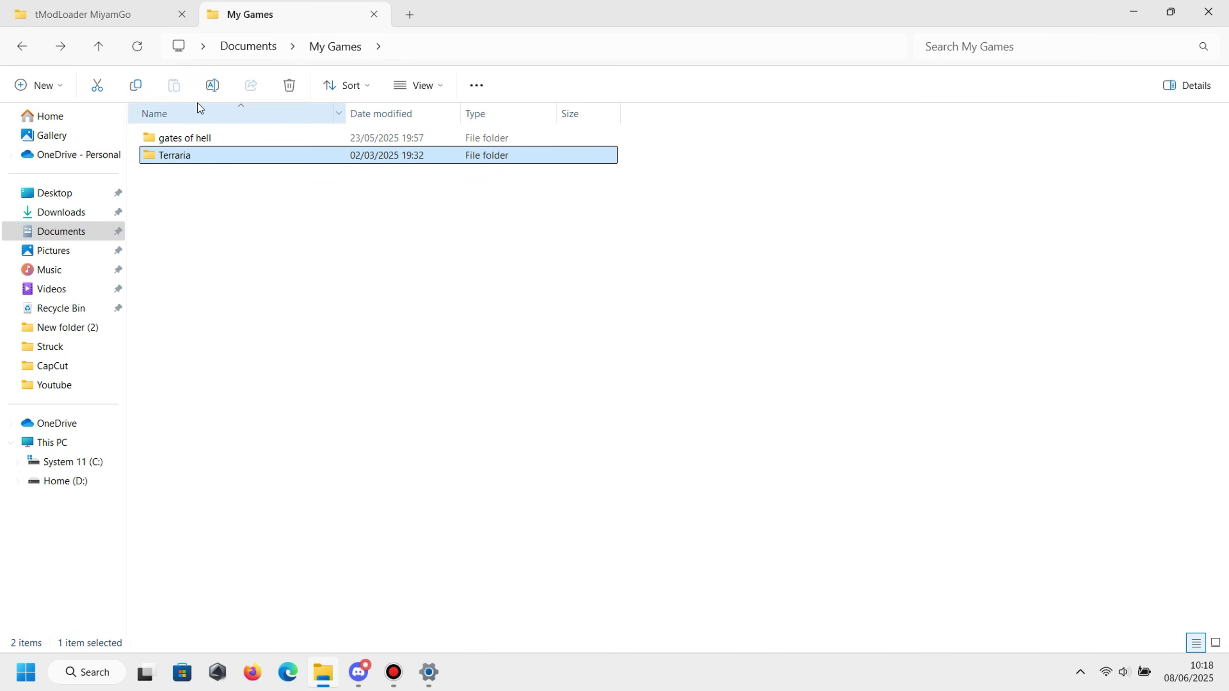
double_click(188, 154)
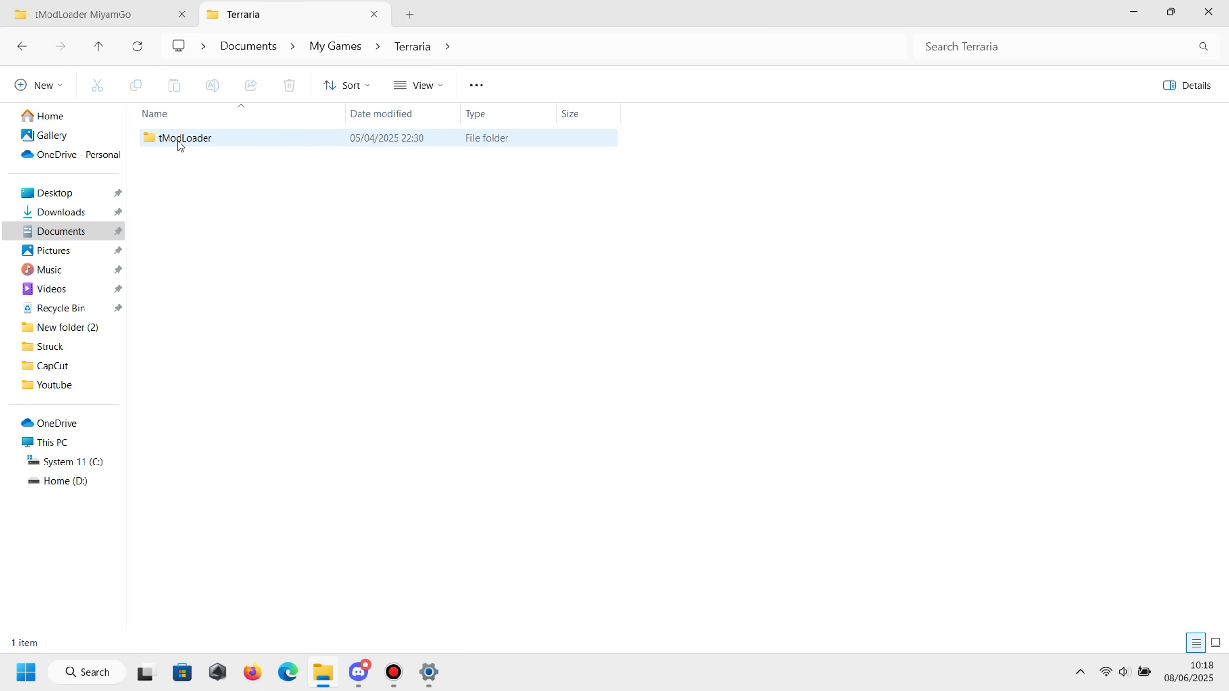
double_click(177, 141)
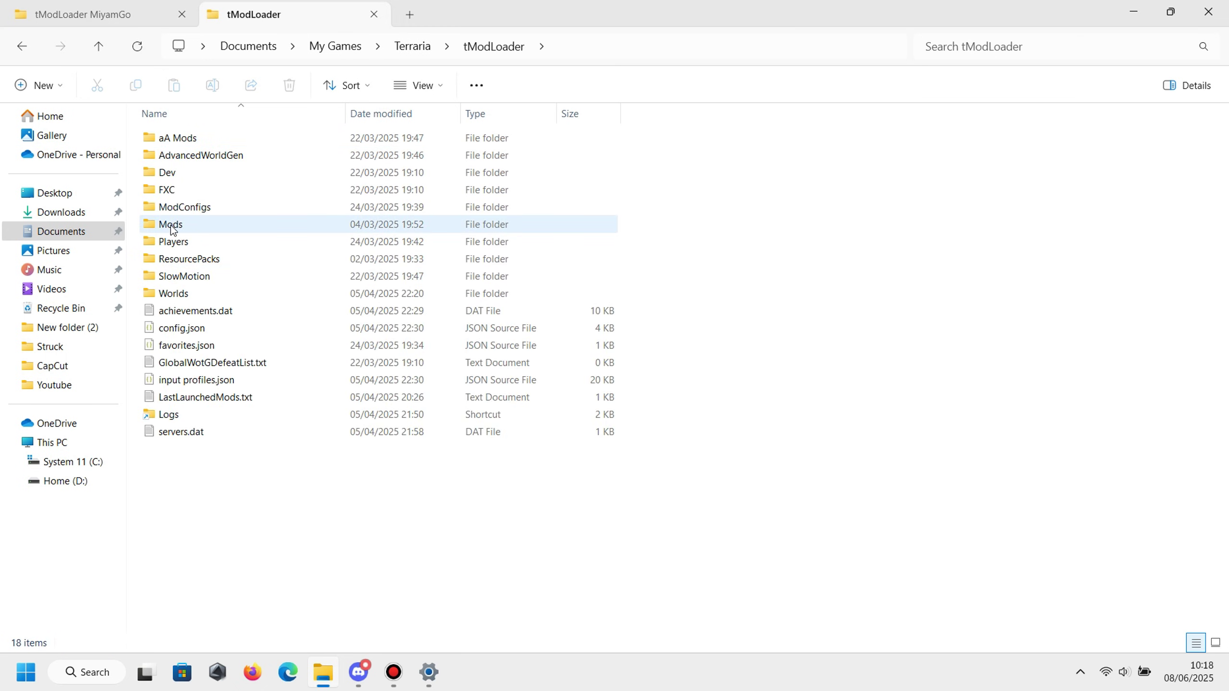
click(179, 243)
click(164, 296)
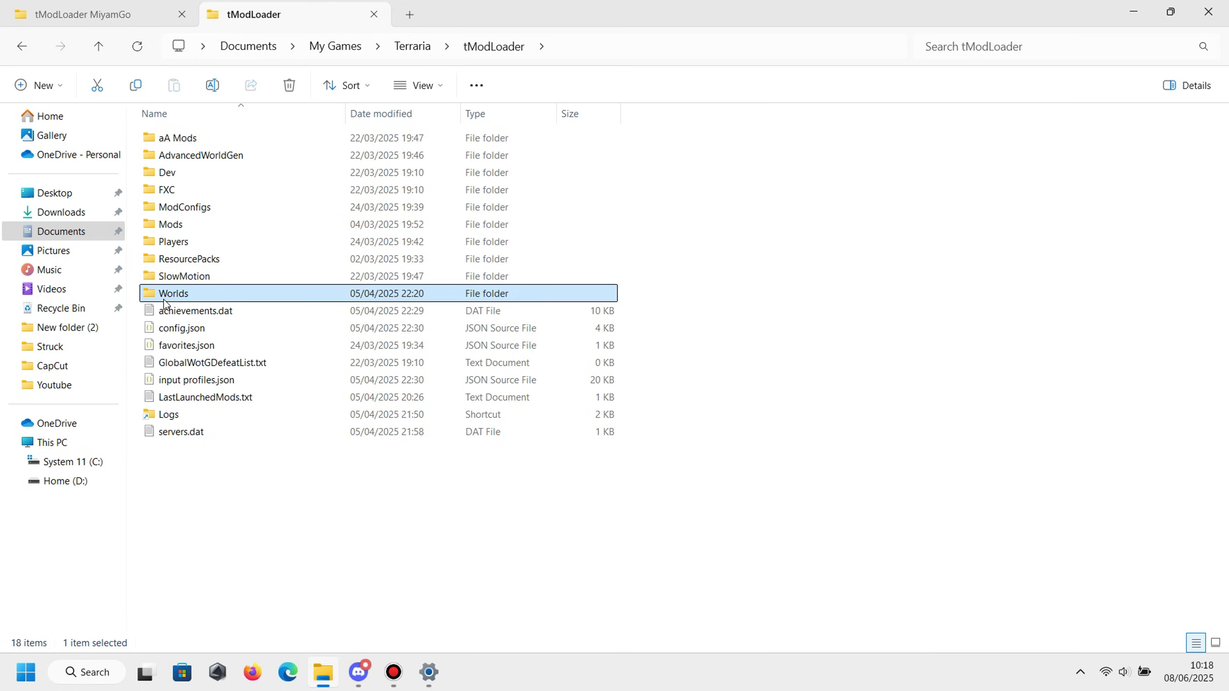
click(206, 244)
click(180, 294)
Step: Delete the old Terraria folder from Documents\My Games
click(31, 47)
key(alt+Left)
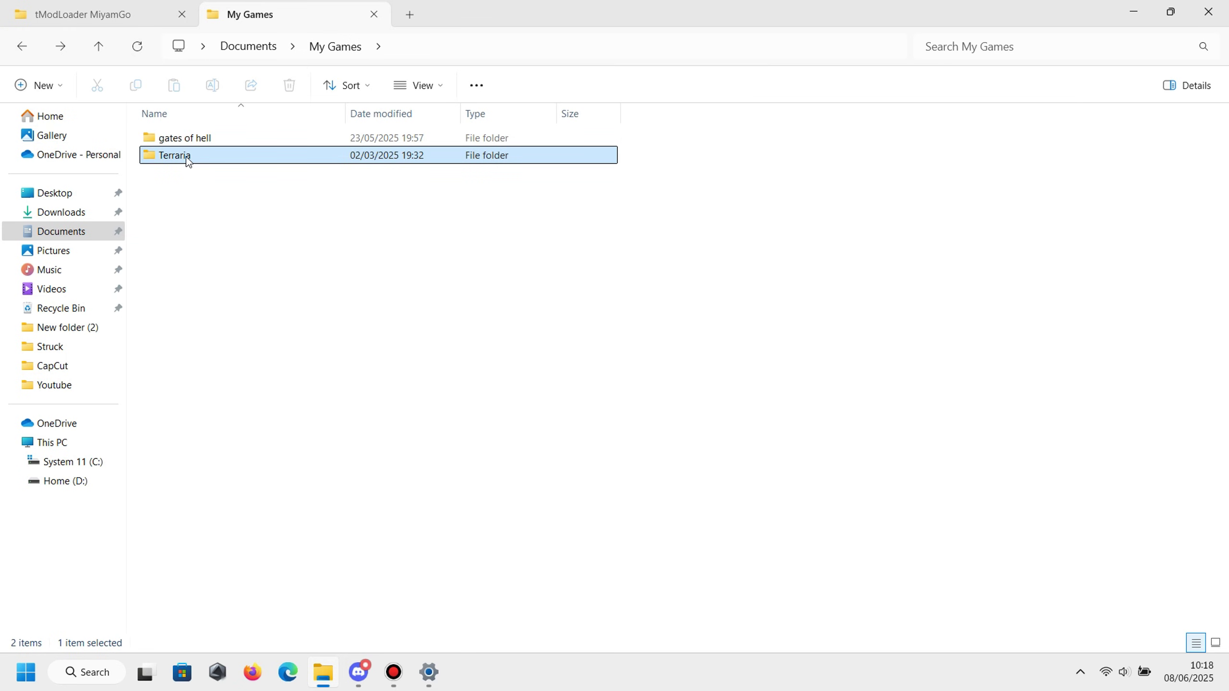
key(Delete)
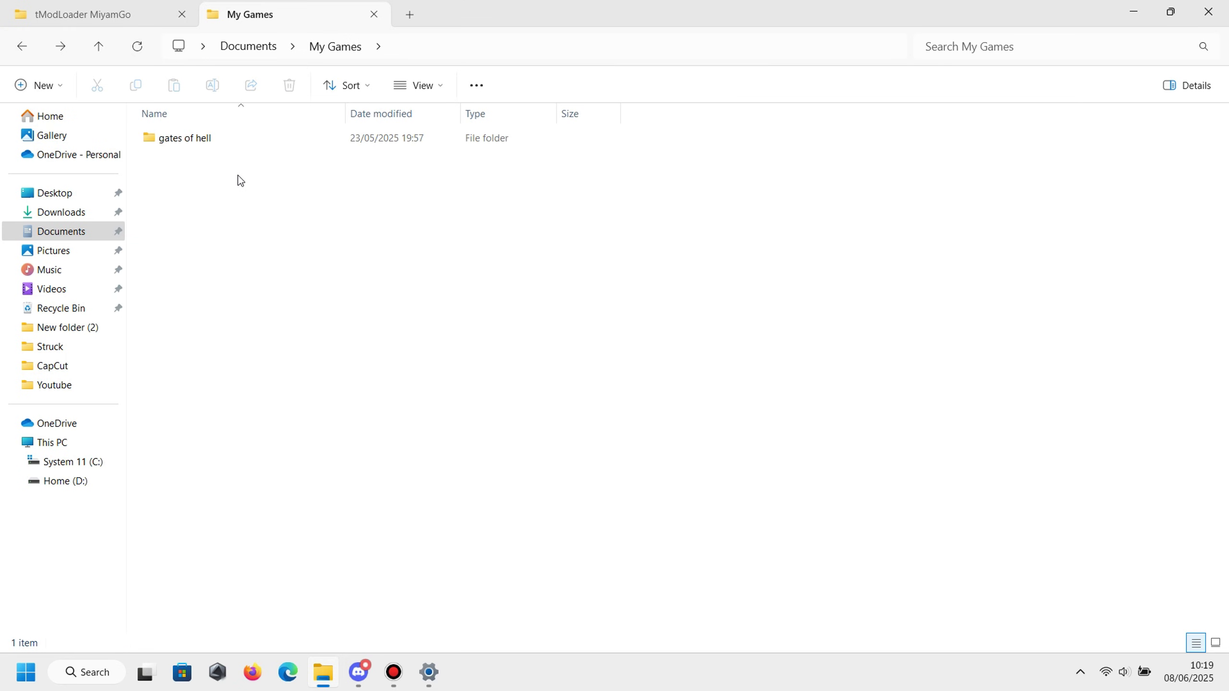
Step: Run start-tModLoader.bat from the extracted tModLoader folder in tModLoader MiyamGo and choose English as the game language
key(ctrl+Tab)
key(Return)
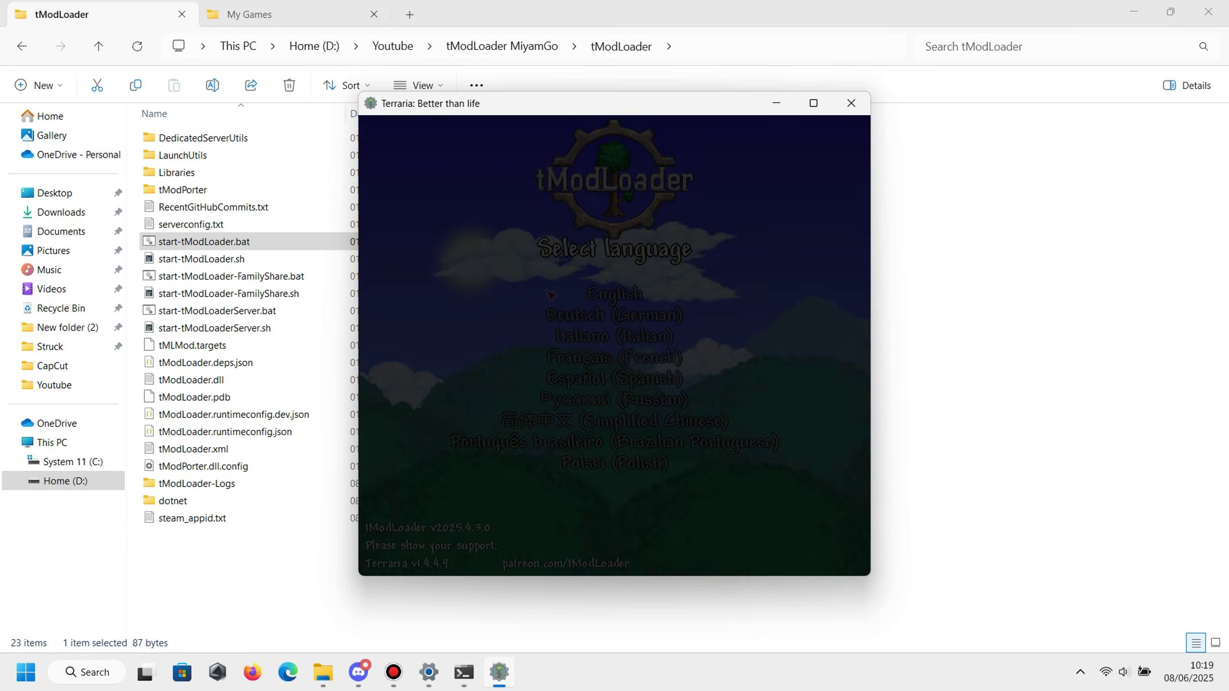
click(612, 299)
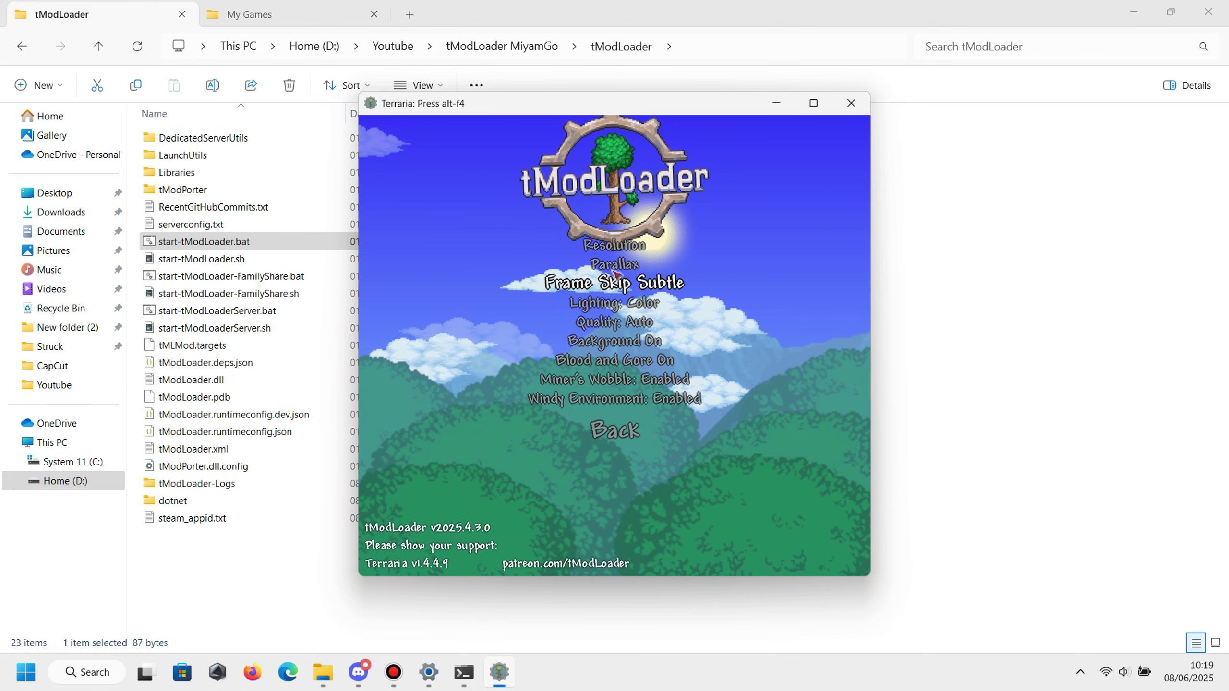
Step: Switch the game to fullscreen in the resolution settings and return to the main menu
click(648, 335)
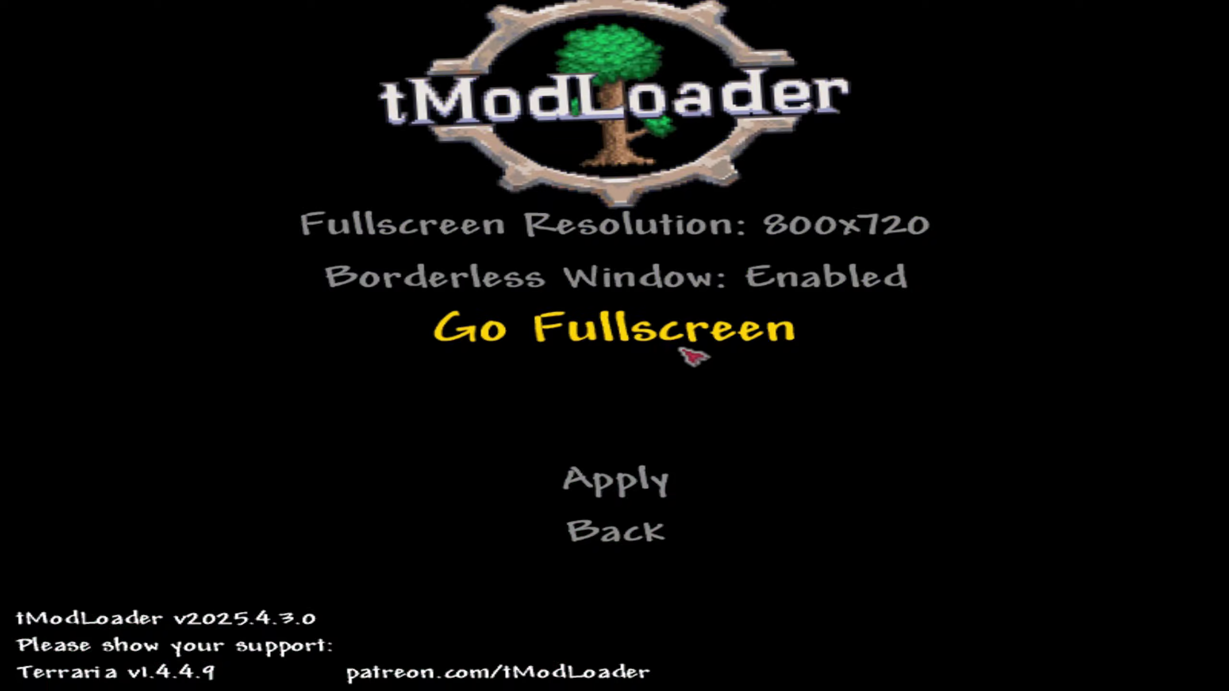
click(631, 378)
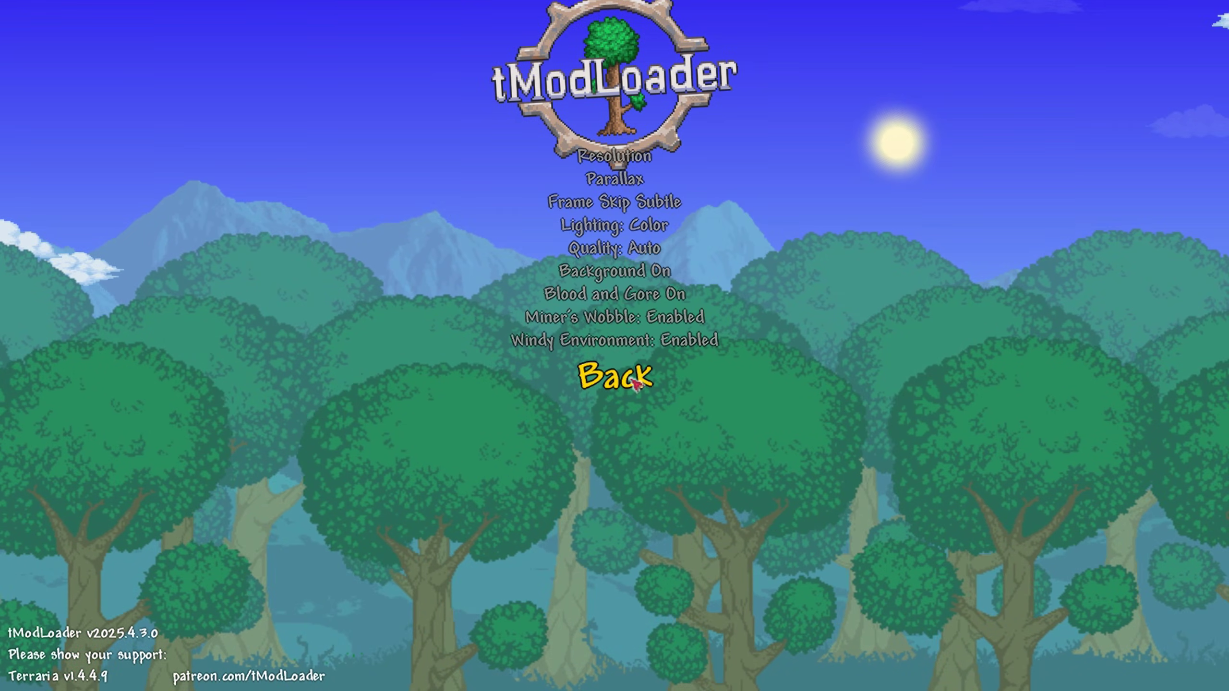
click(617, 376)
click(619, 410)
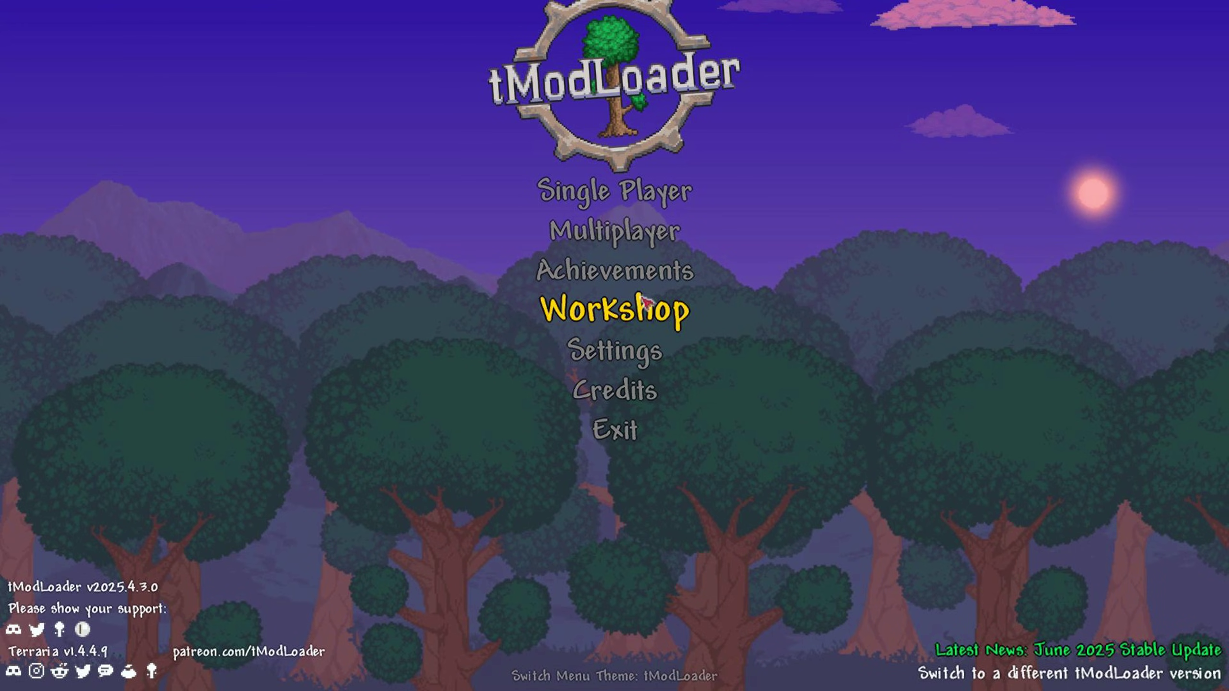
Step: Open the Mod Browser from the Workshop and look through the list of available mods
click(644, 301)
click(480, 329)
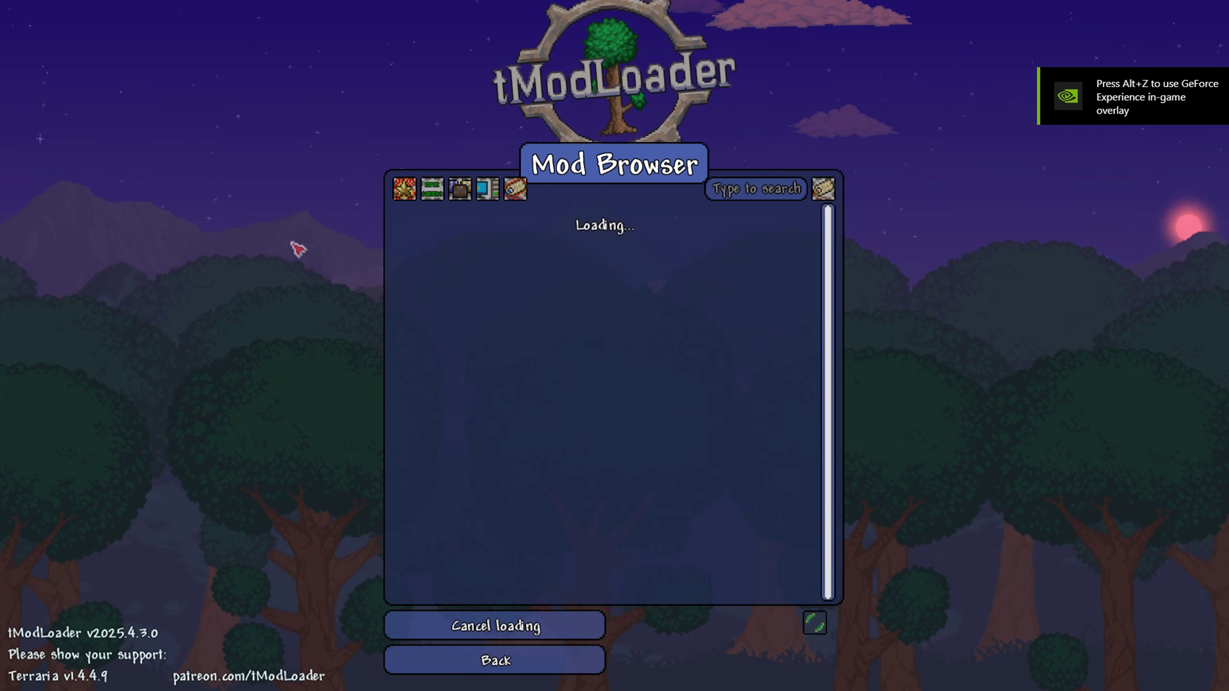
scroll(570, 339, down, 3)
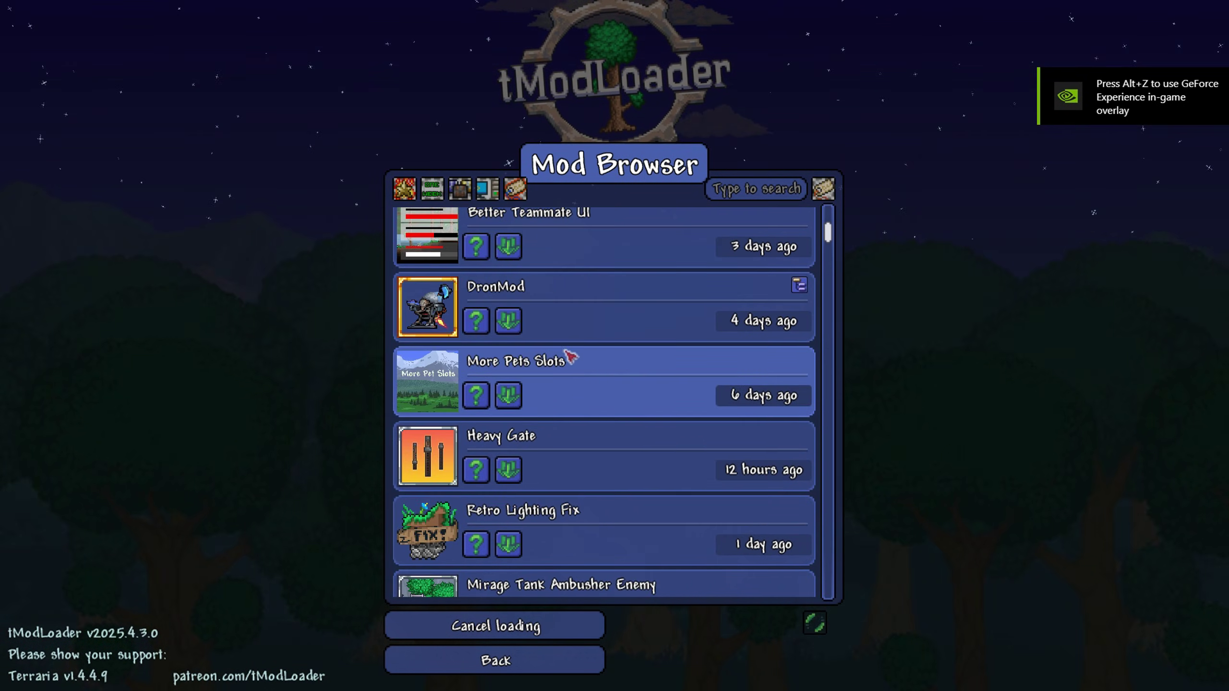
drag(827, 232, 763, 197)
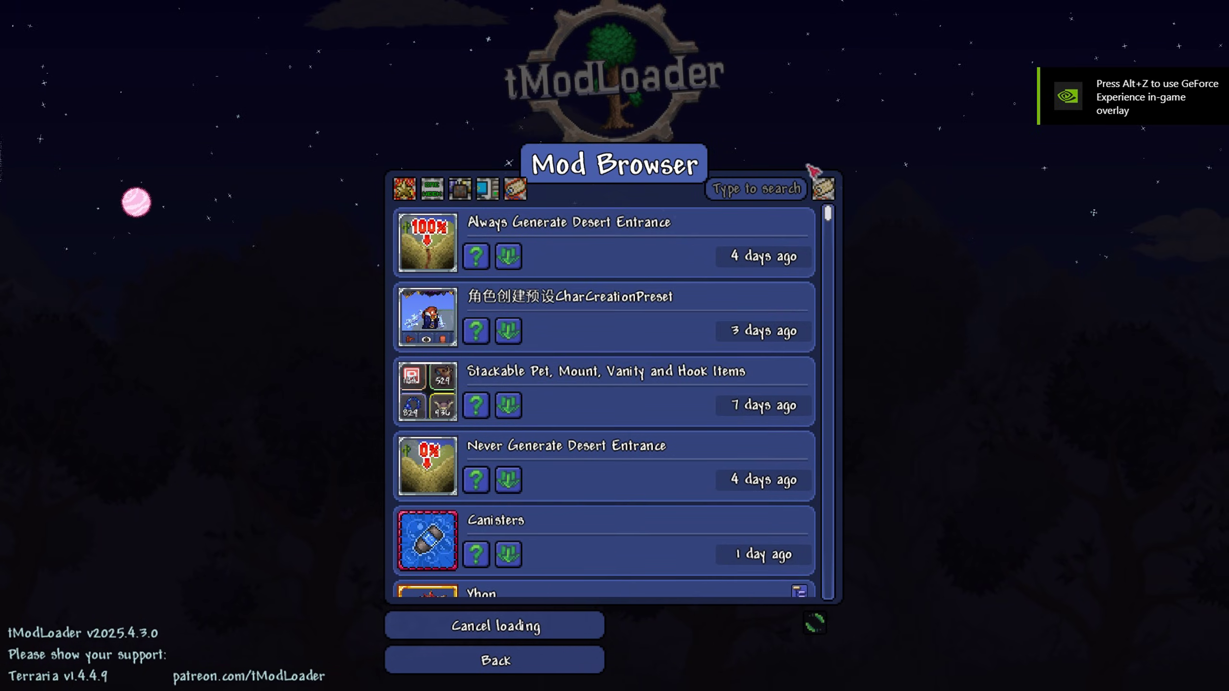
Step: Search the Mod Browser for "calamity" and start downloading Calamity Mod
click(764, 197)
text(calamity)
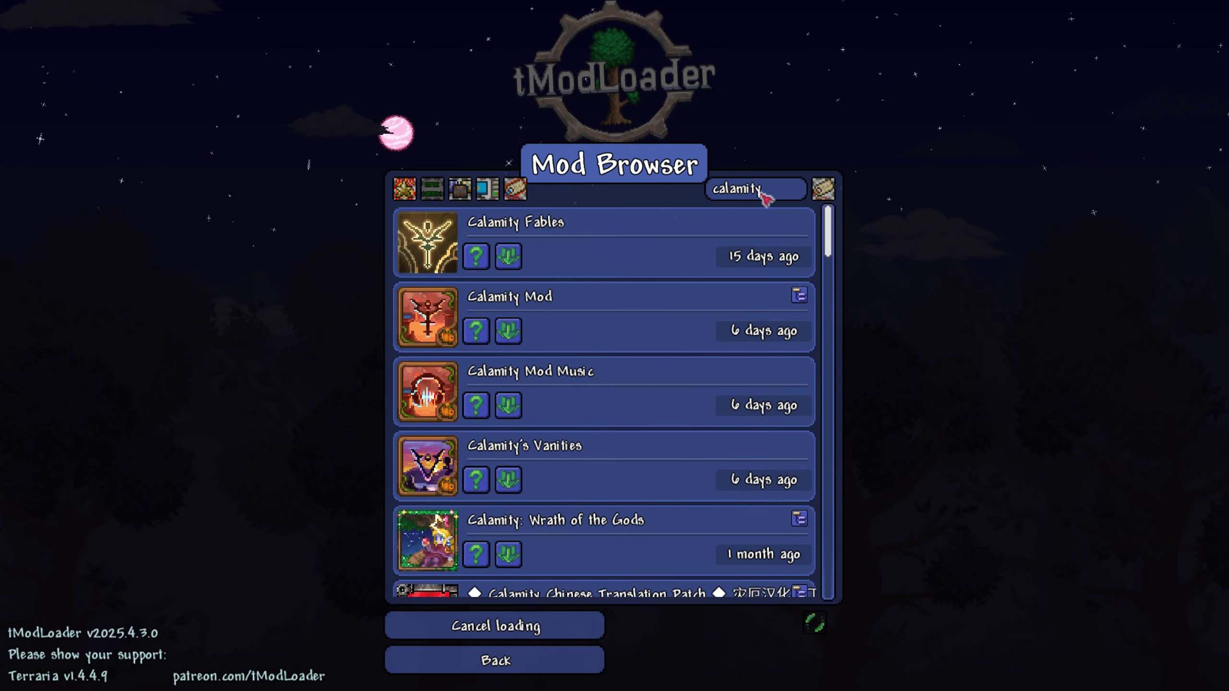
click(508, 331)
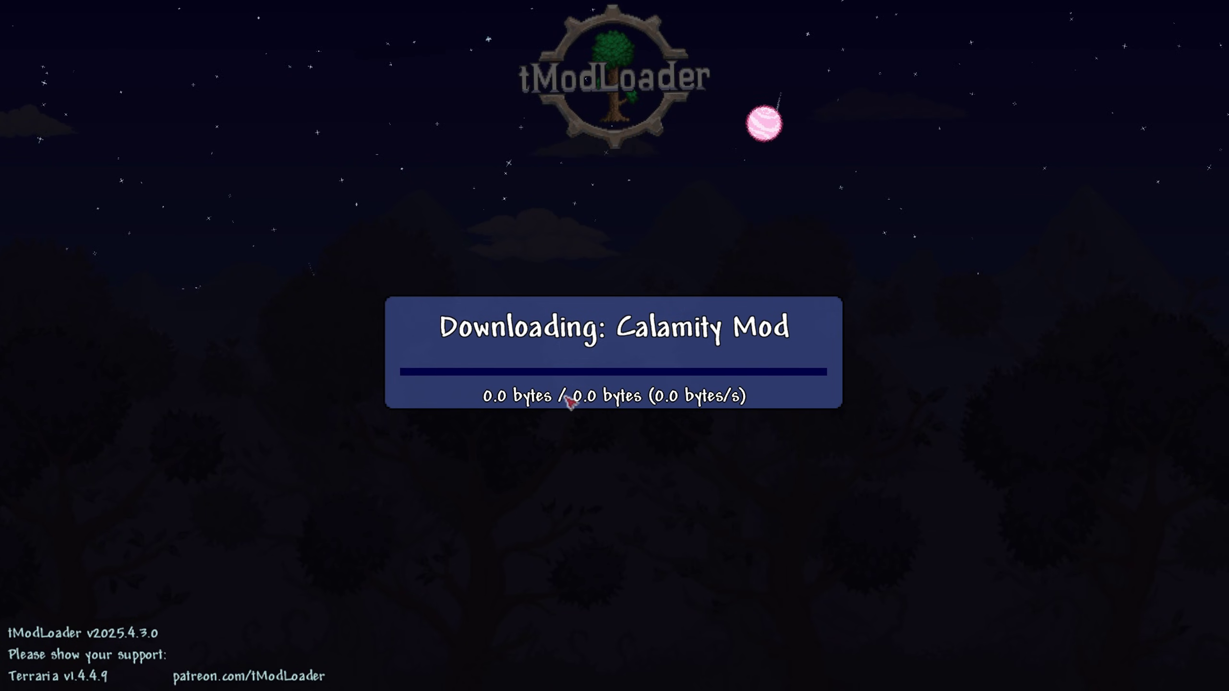